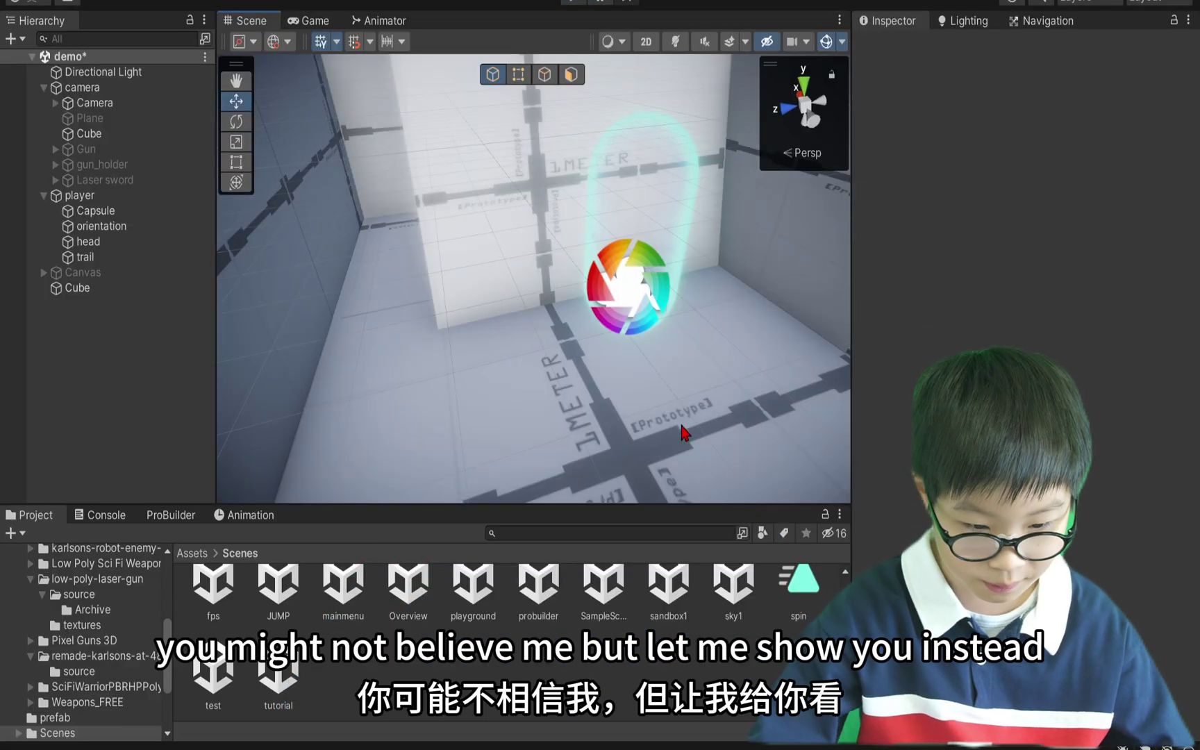
- Deactivate Cube (1) through Cube (5) in the probuilder scene, leaving only the base Cube active
scroll(676, 611, "up", 3)
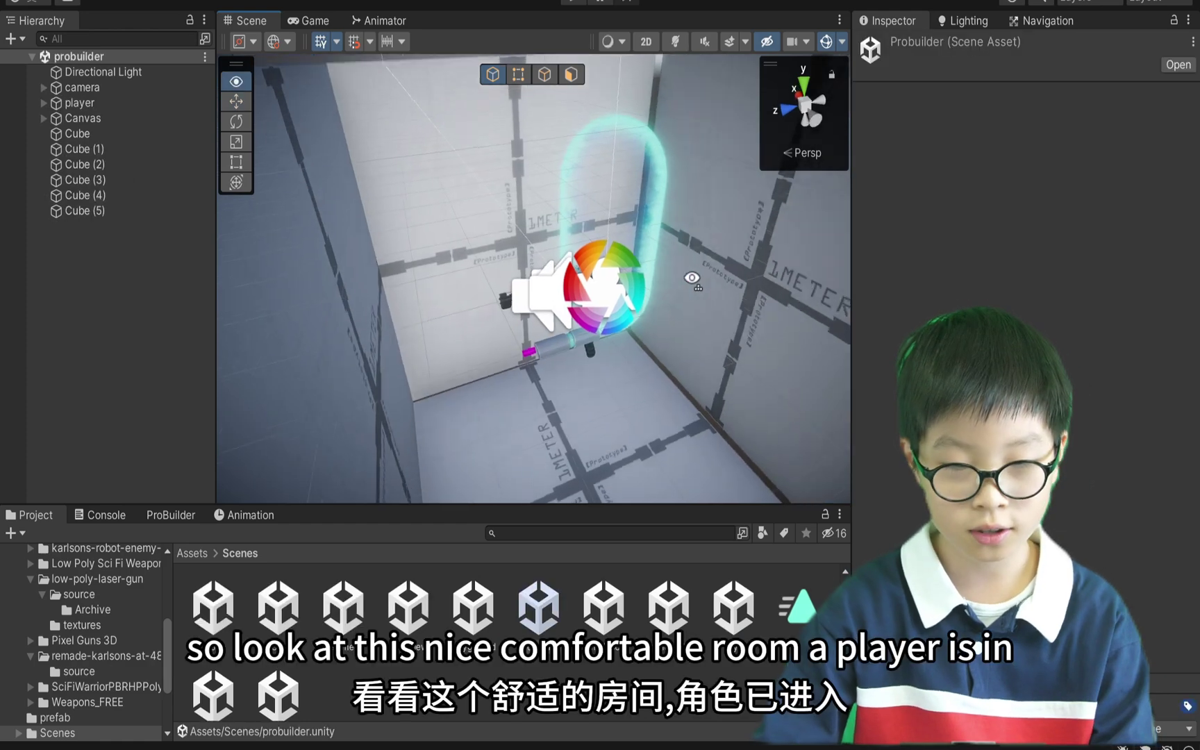
right_click_drag(549, 268, 727, 233)
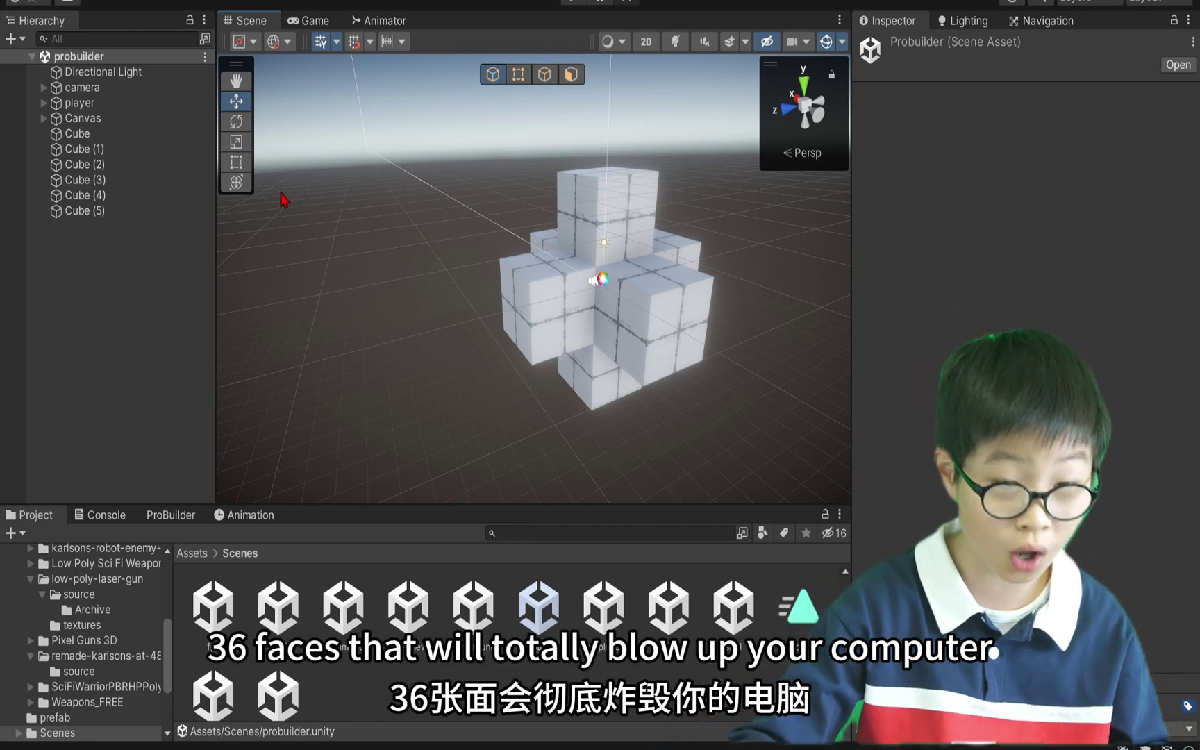
left_click(149, 150)
left_click(131, 211, "shift")
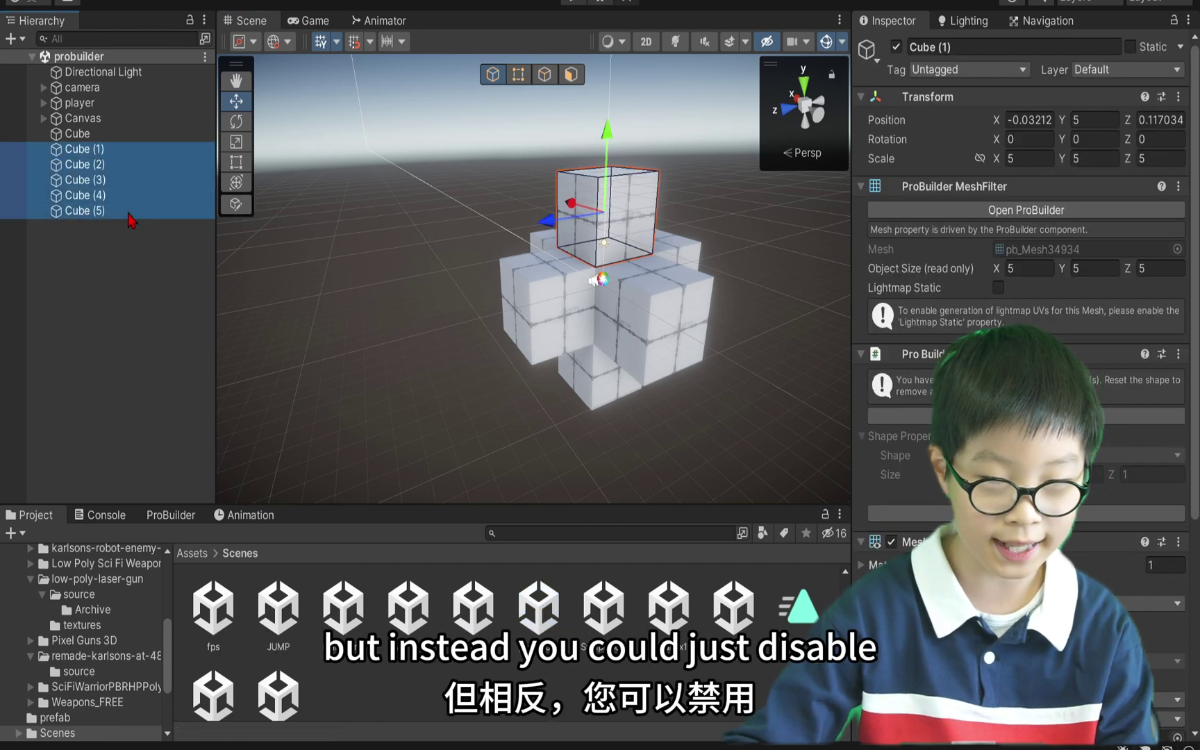
left_click(898, 48)
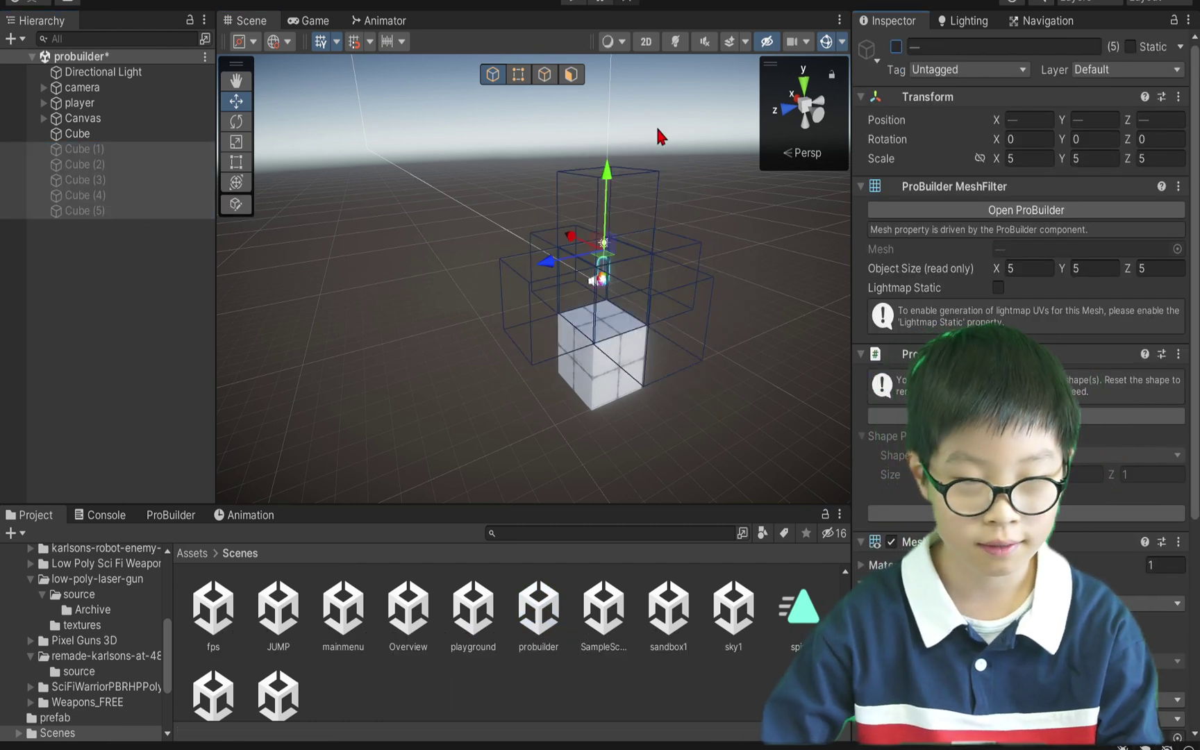
- Raise the base Cube to about Y 0.72 so it encloses the player, and flip its normals
left_click(146, 134)
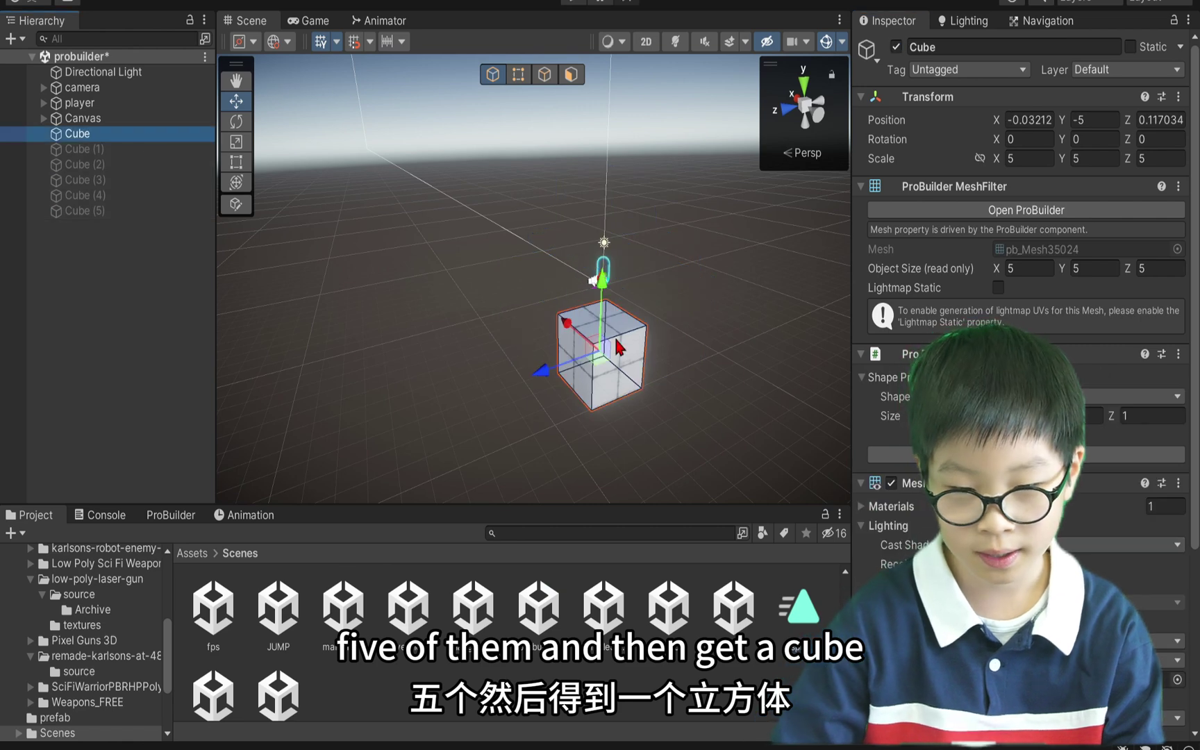
left_click_drag(602, 278, 617, 209)
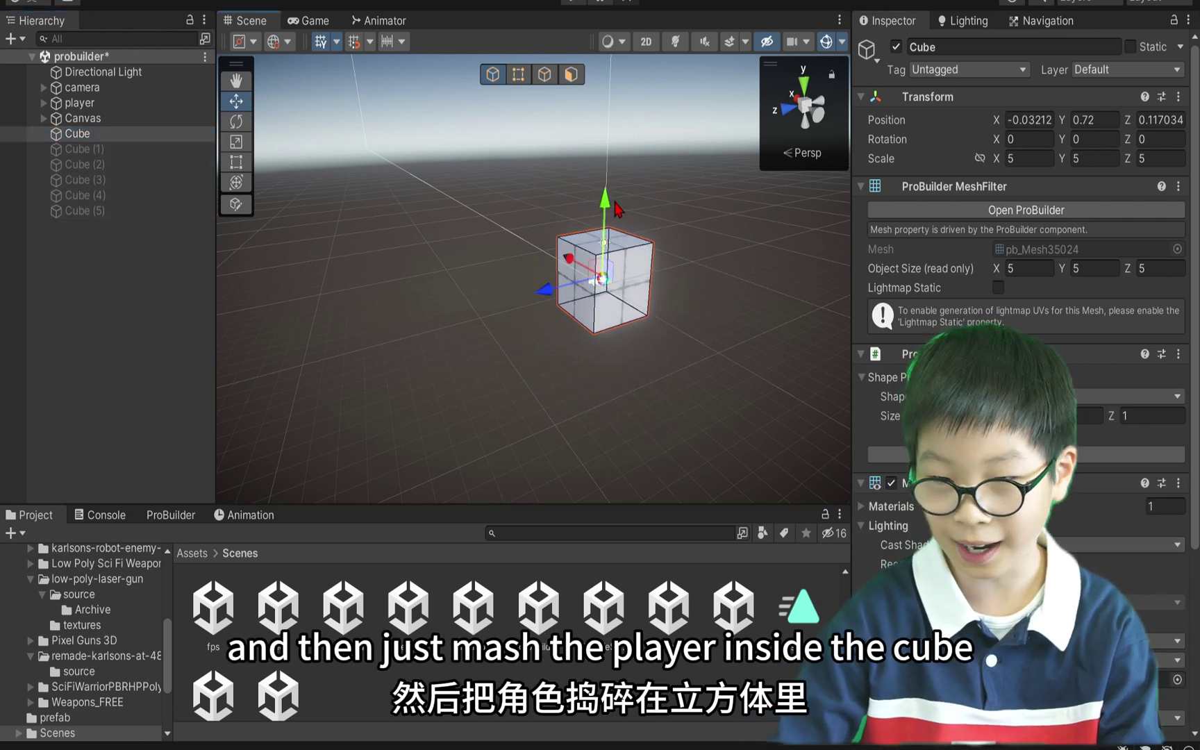
left_click(183, 515)
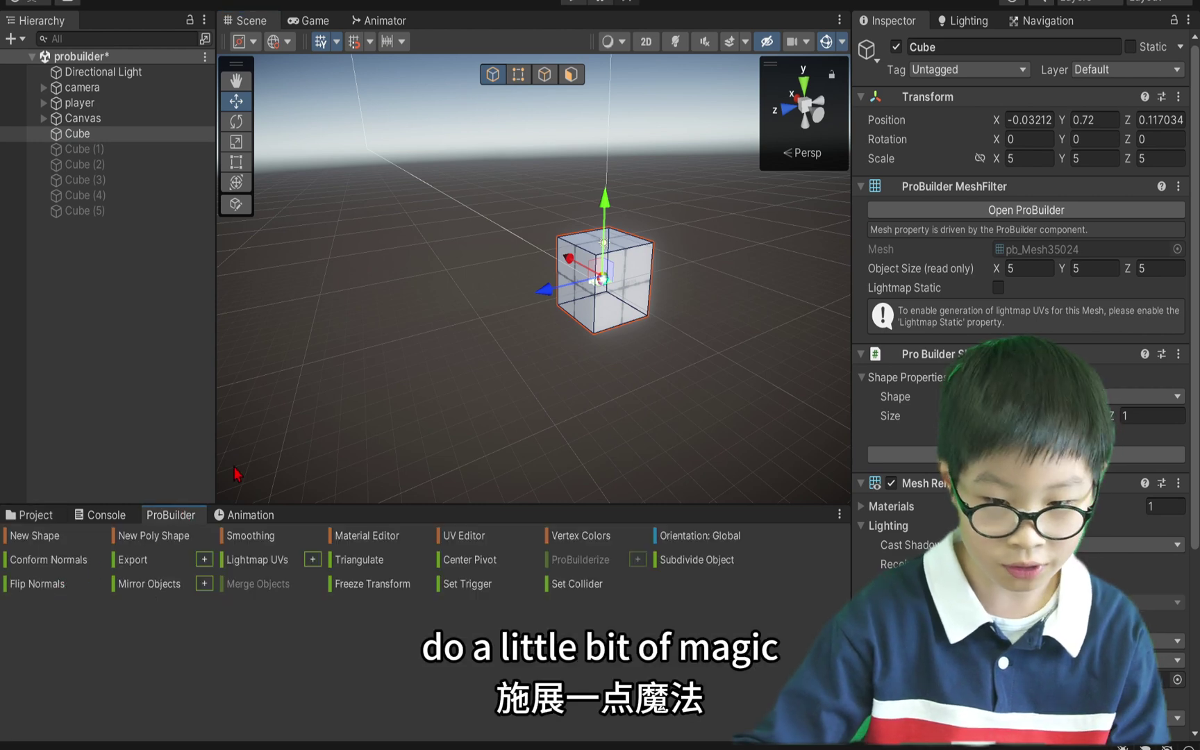
left_click(58, 585)
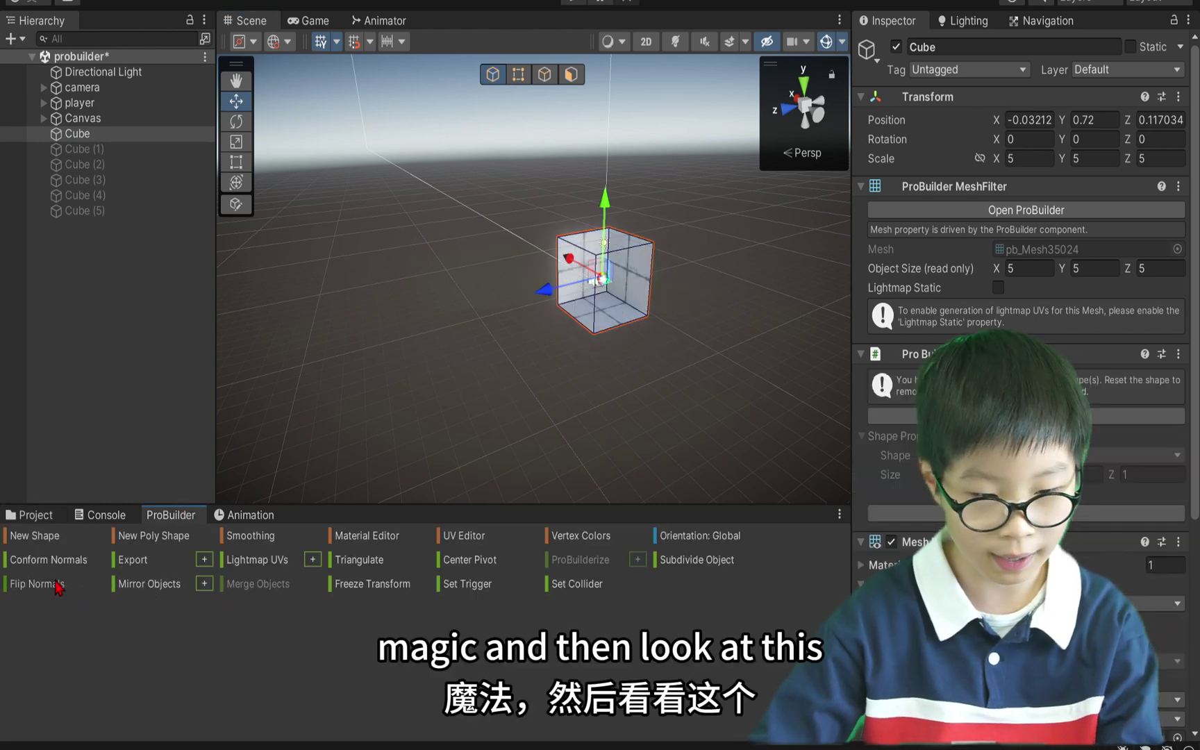
- Examine the inside of the flipped cube around the player from several angles
right_click_drag(285, 381, 897, 479)
key("w")
key("s")
key("s")
key("a")
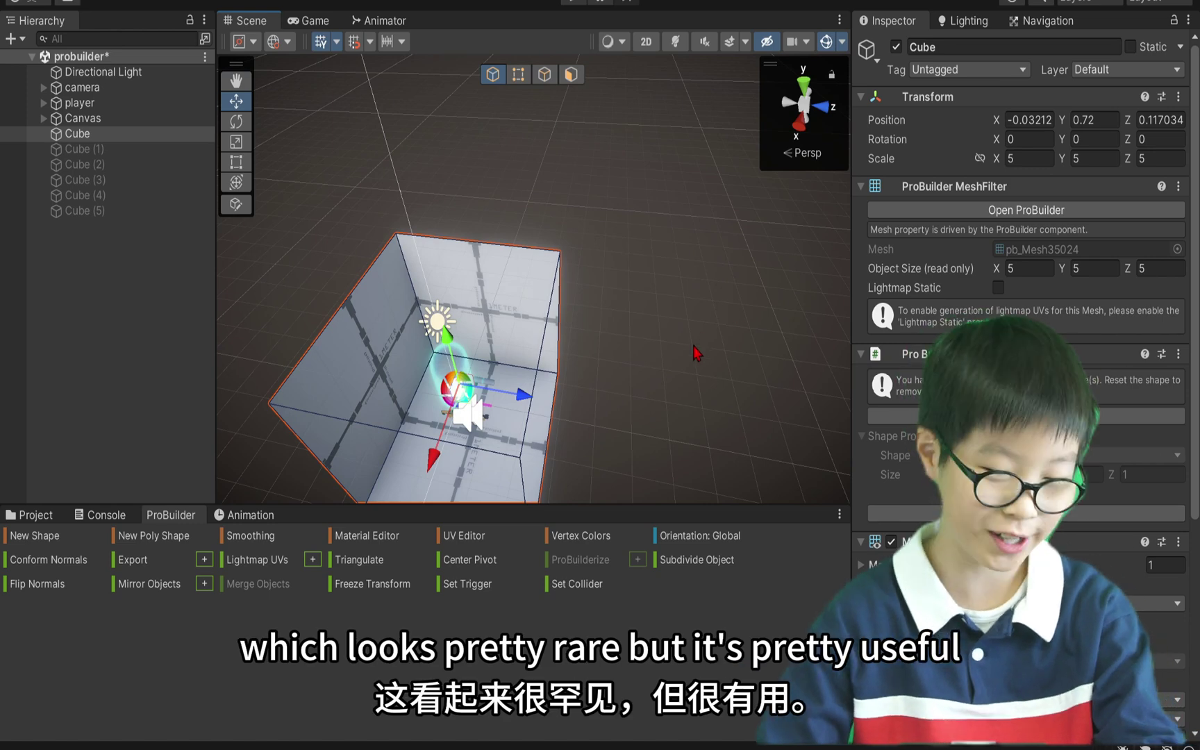
mouse_move(696, 353)
right_mouse_down()
mouse_move(689, 332)
mouse_move(629, 356)
mouse_move(667, 377)
mouse_move(626, 373)
mouse_move(693, 340)
right_mouse_up()
key("w")
key("s")
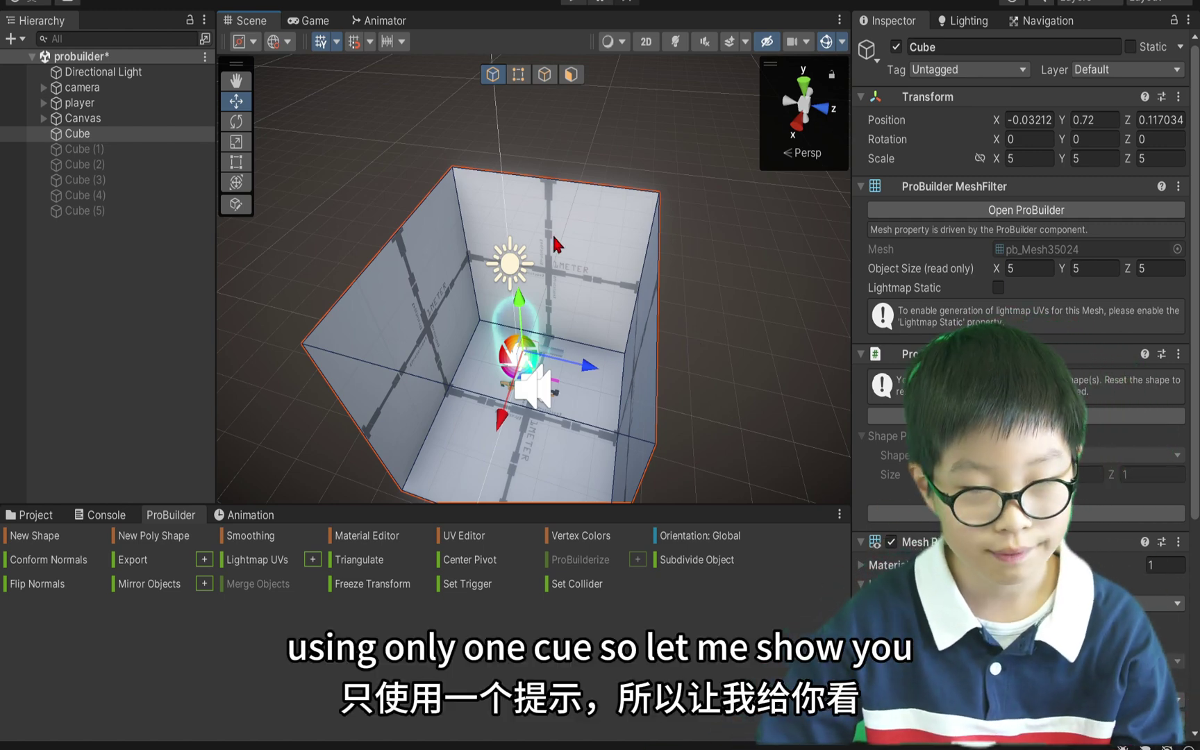
- Scale the cube uniformly to about 15.2 and reduce its Y scale to about 4.78 to form a wide, low room
left_click(236, 143)
left_click_drag(490, 275, 341, 273, "alt")
scroll(340, 273, "down", 5)
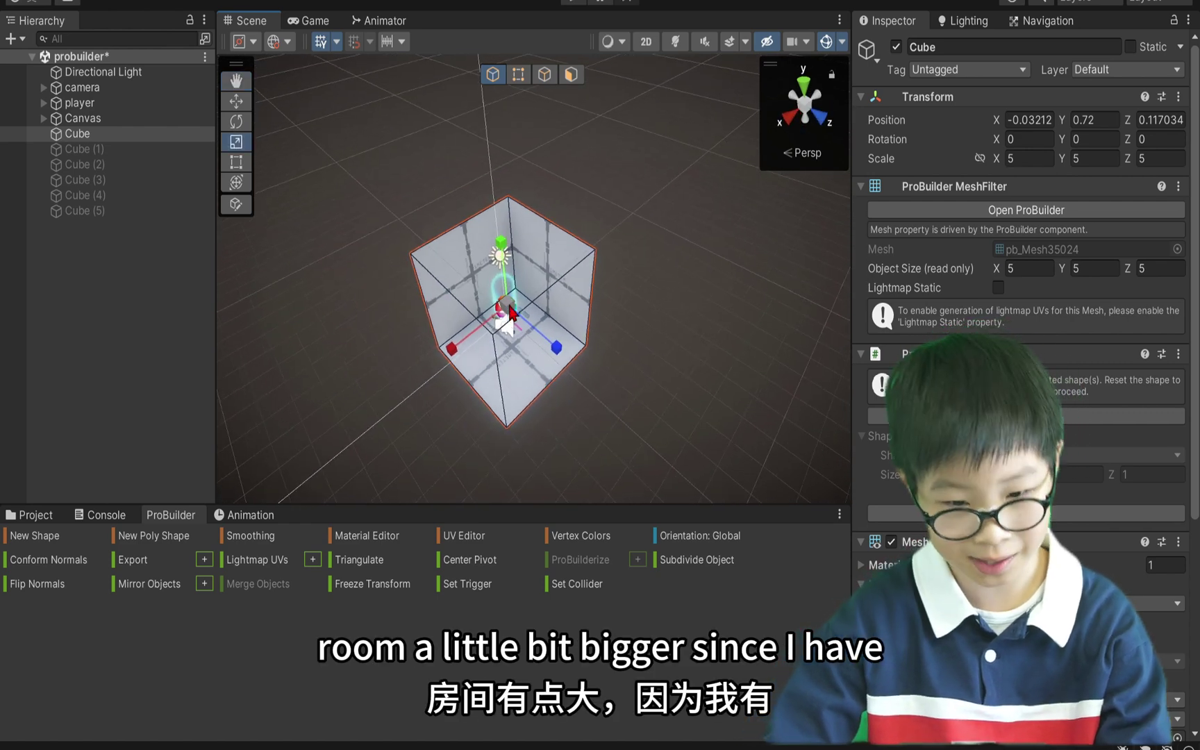
left_click_drag(511, 312, 665, 268)
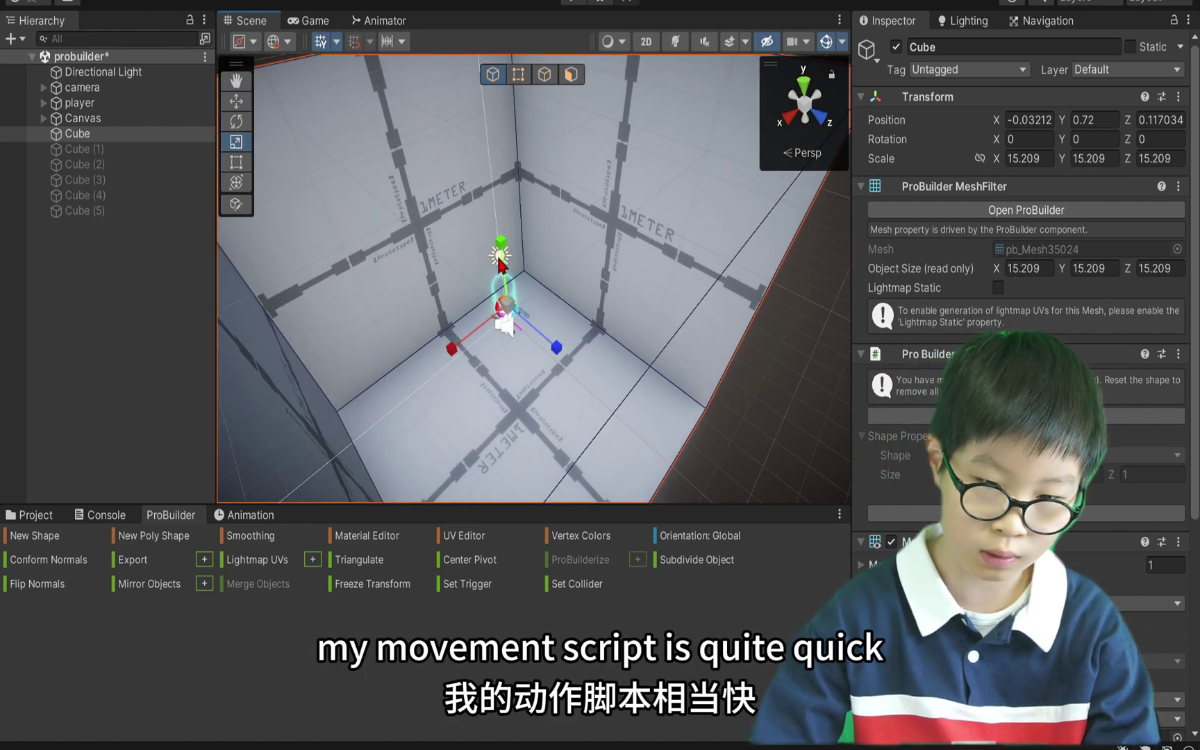
left_click_drag(503, 256, 509, 283)
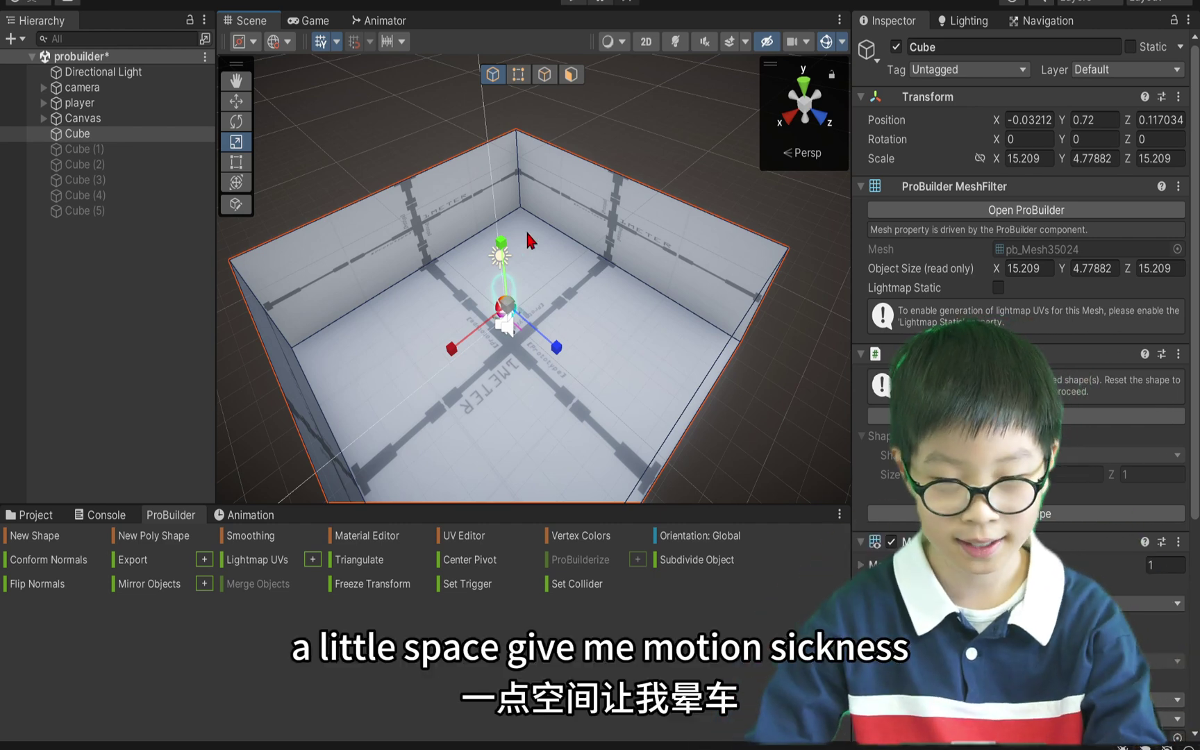
- In face selection mode, extrude the room's side wall outward along Z until the mesh measures about 21.1 in Z
key("w")
right_click_drag(528, 228, 726, 225)
key("s")
key("w")
key("s")
left_click(570, 74)
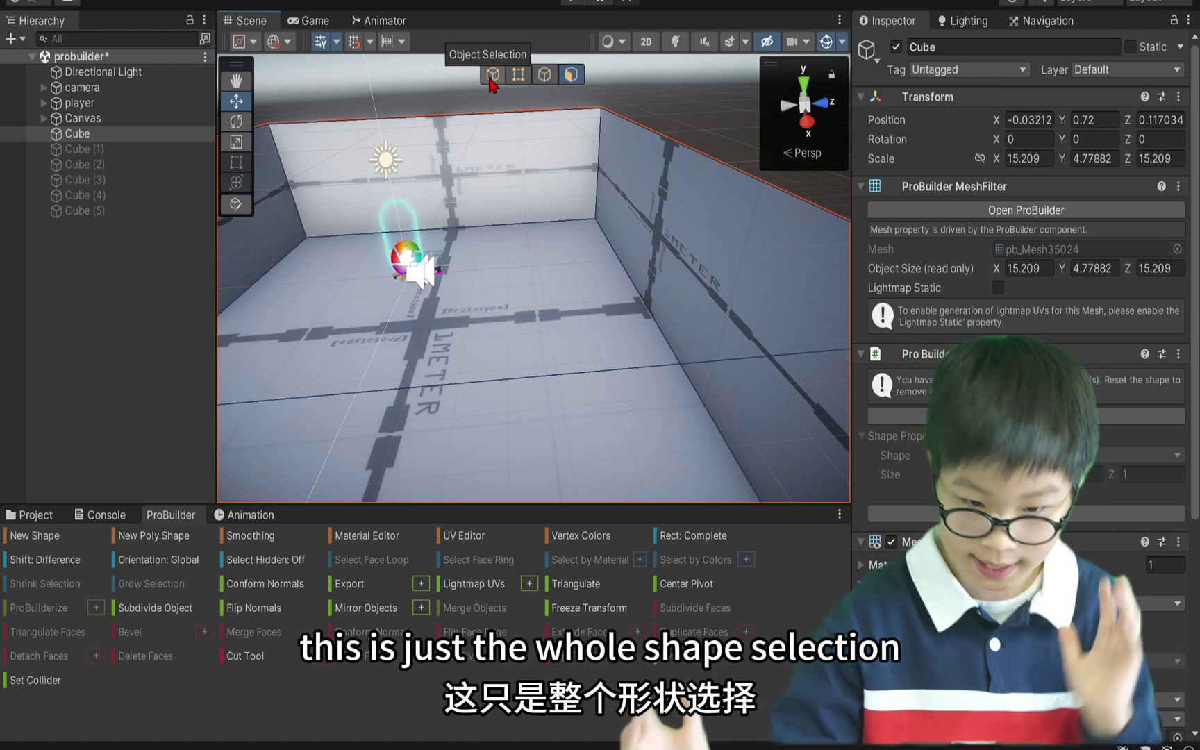
left_click(687, 214)
left_click(687, 210)
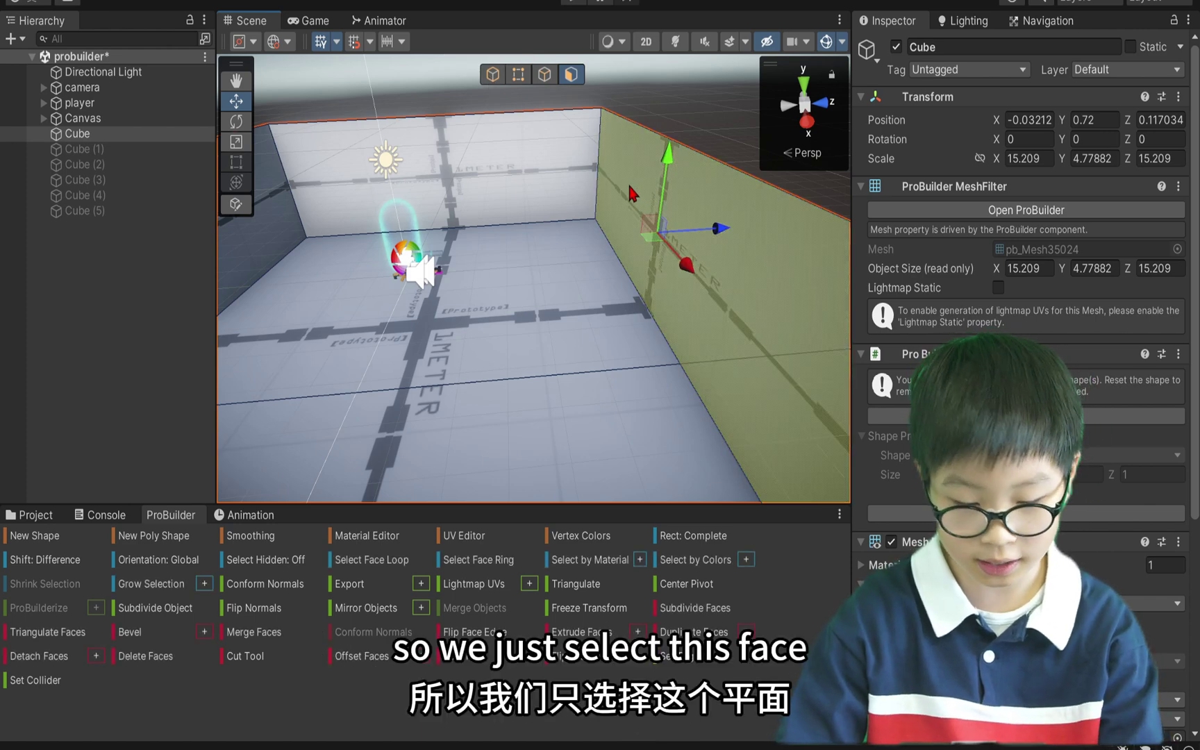
key("d")
right_click_drag(686, 210, 649, 210)
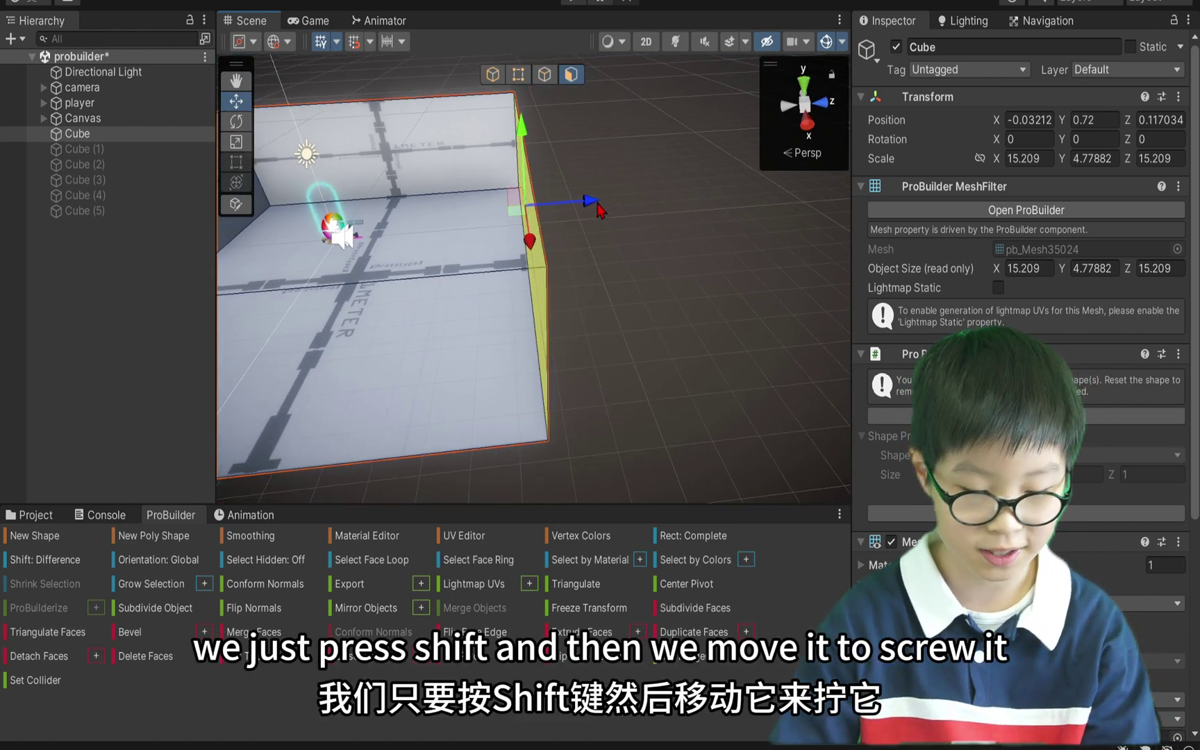
left_click_drag(589, 206, 660, 194, "shift")
- Insert an edge loop across the parallel edges of the extruded sections and shift it along X to mark the doorway
left_click_drag(559, 238, 587, 278, "alt")
left_click(546, 77)
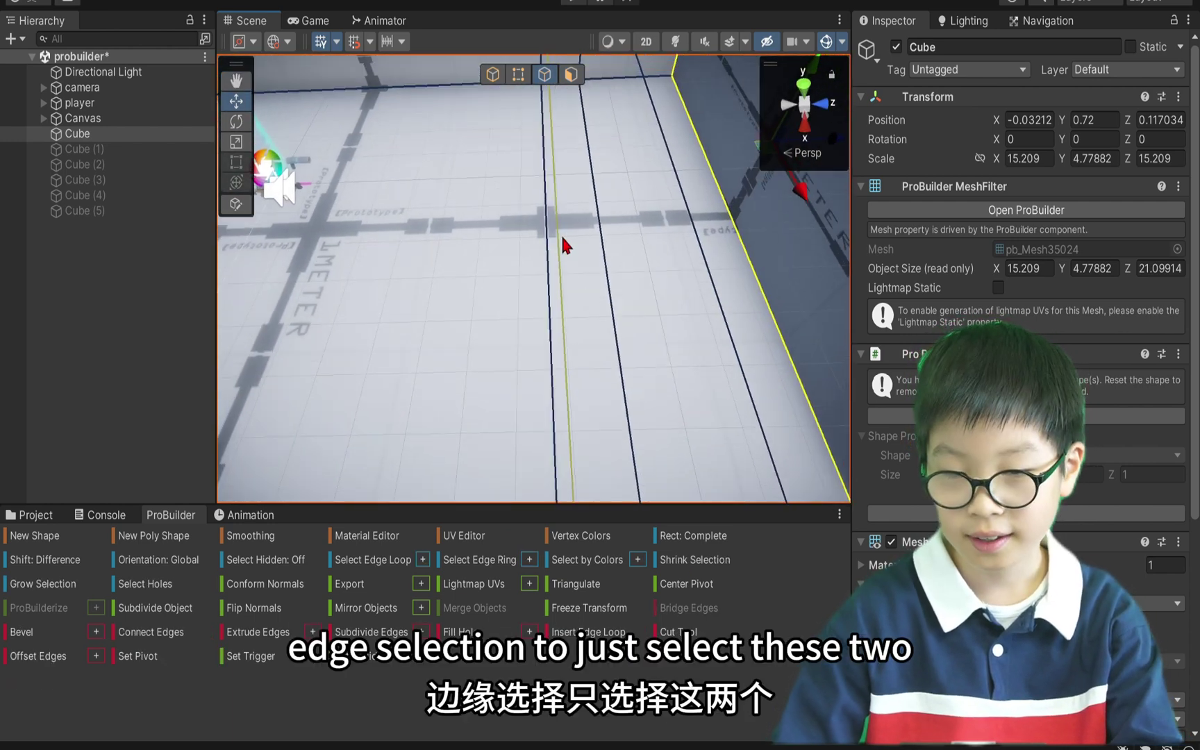
left_click(560, 249)
left_click(669, 196, "shift")
left_click_drag(669, 196, 697, 182, "alt")
left_click(702, 173, "shift")
left_click_drag(639, 237, 498, 255, "alt")
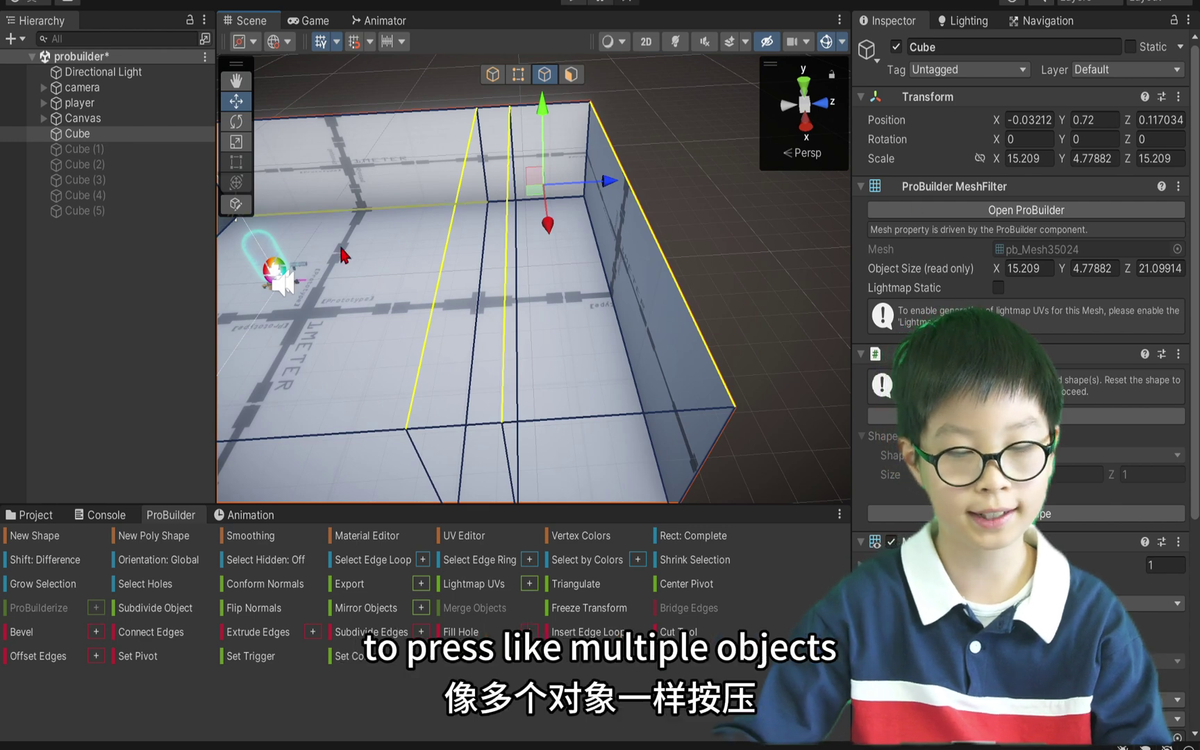
left_click(647, 231, "shift")
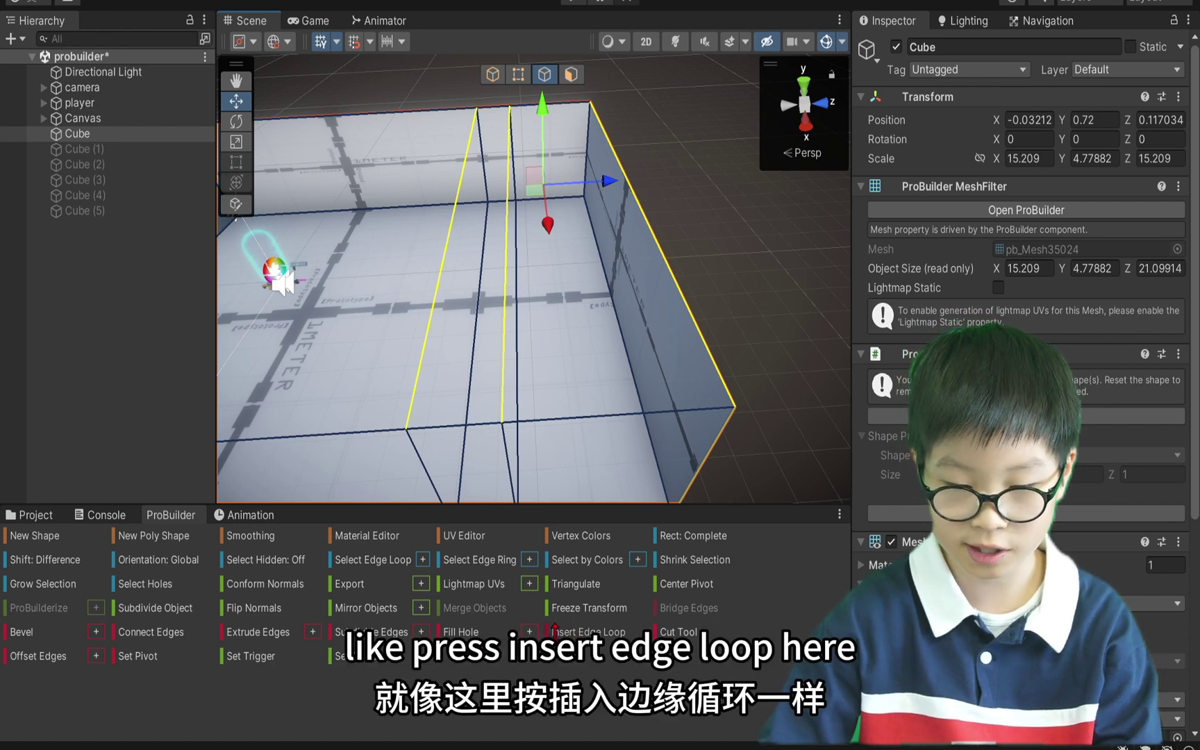
left_click(606, 632)
left_click_drag(606, 393, 336, 349, "alt")
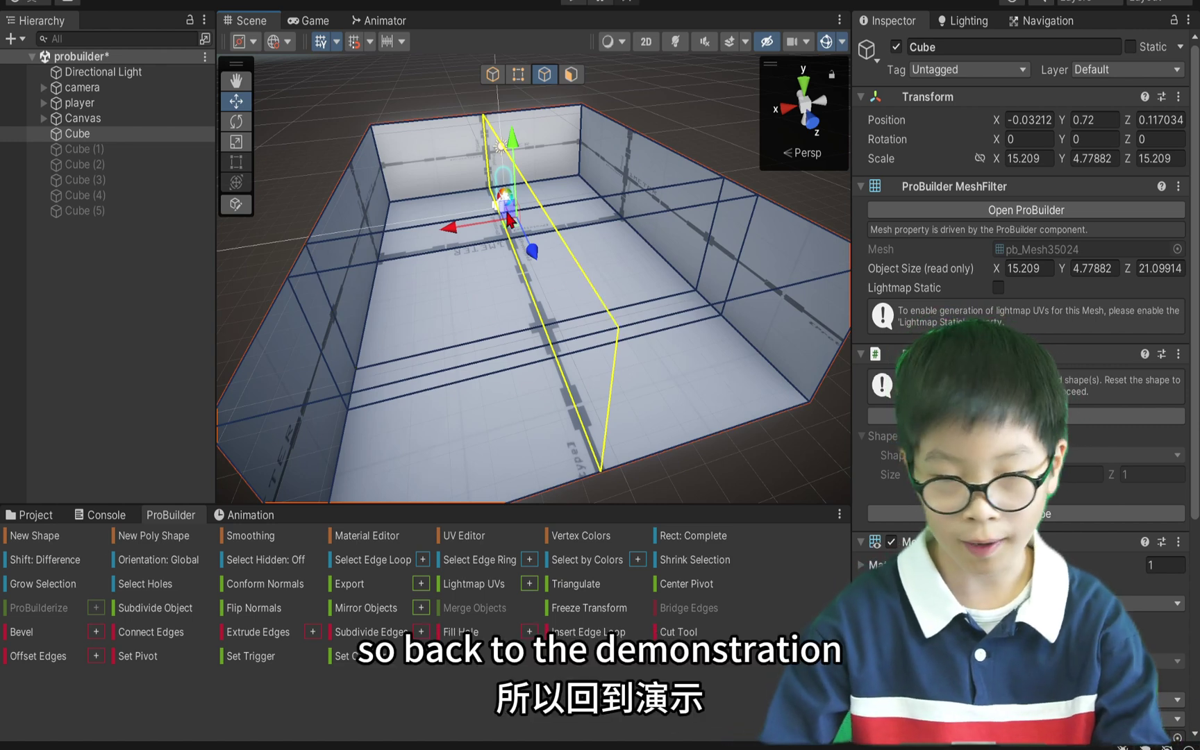
left_click_drag(456, 236, 392, 255)
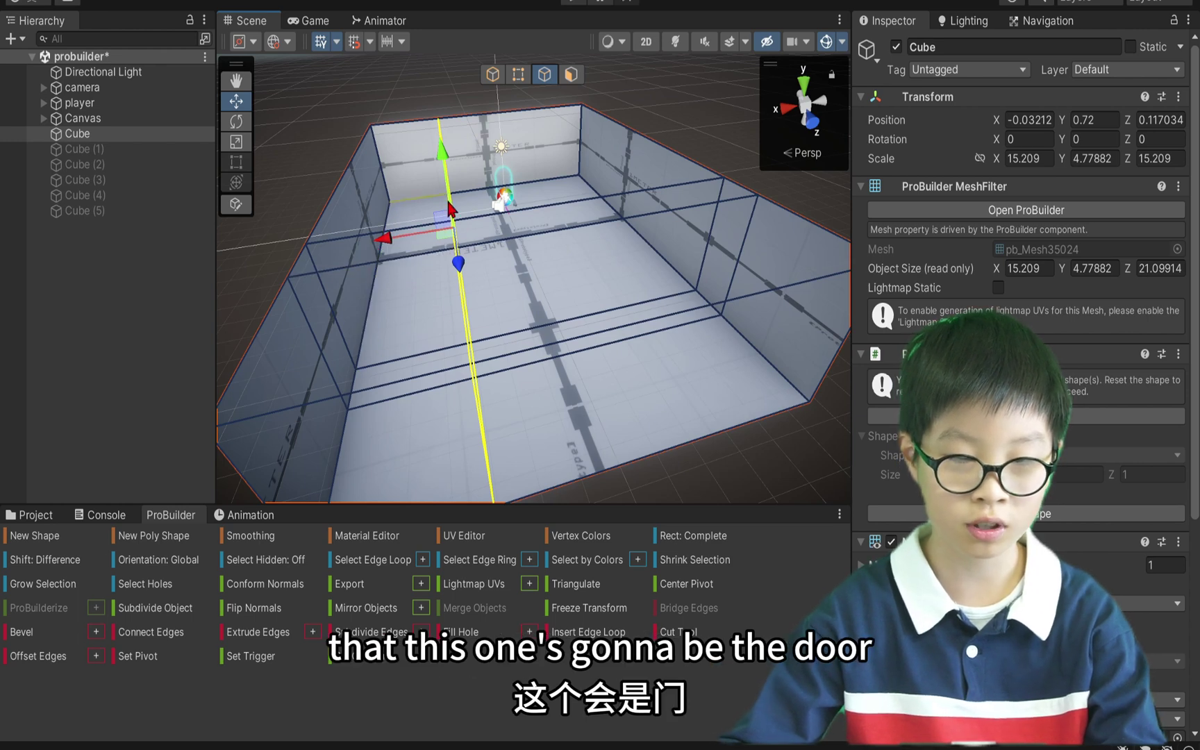
- Select the narrow strip faces between the two rooms on the wide side of the new loop and delete them
key("w")
right_click_drag(518, 302, 567, 293)
left_click(570, 75)
left_click(555, 396)
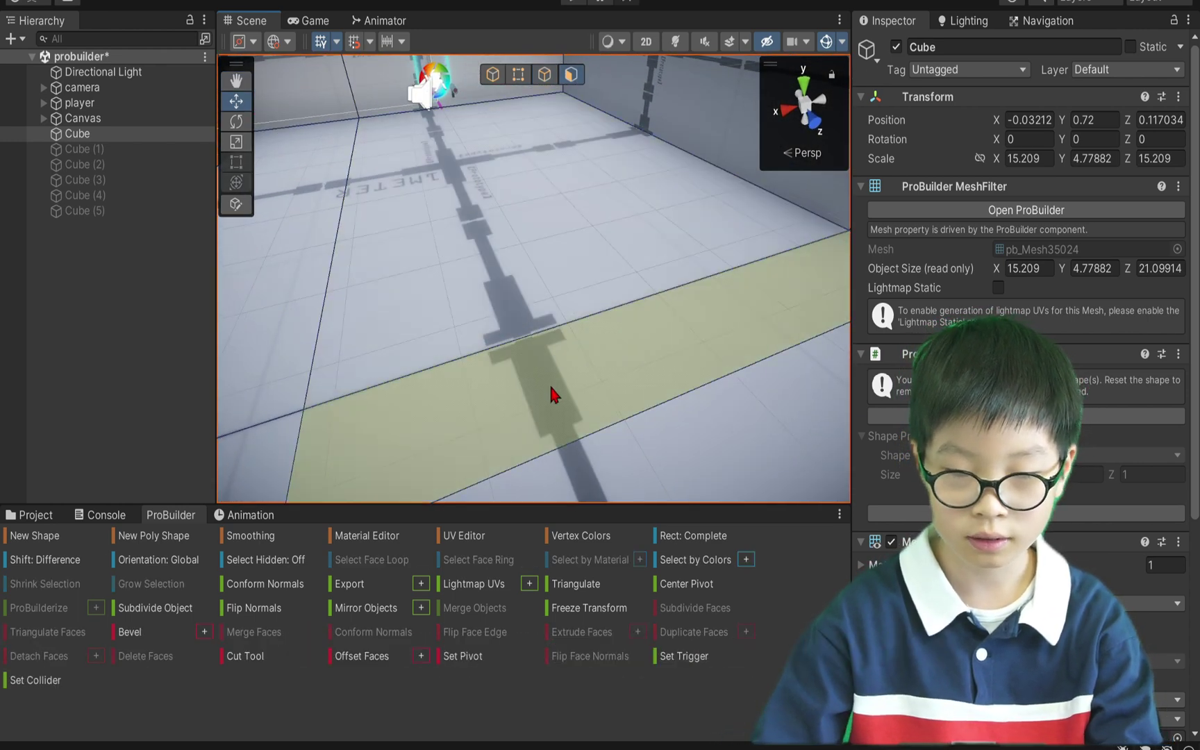
right_click_drag(555, 396, 806, 87)
left_click(619, 209, "shift")
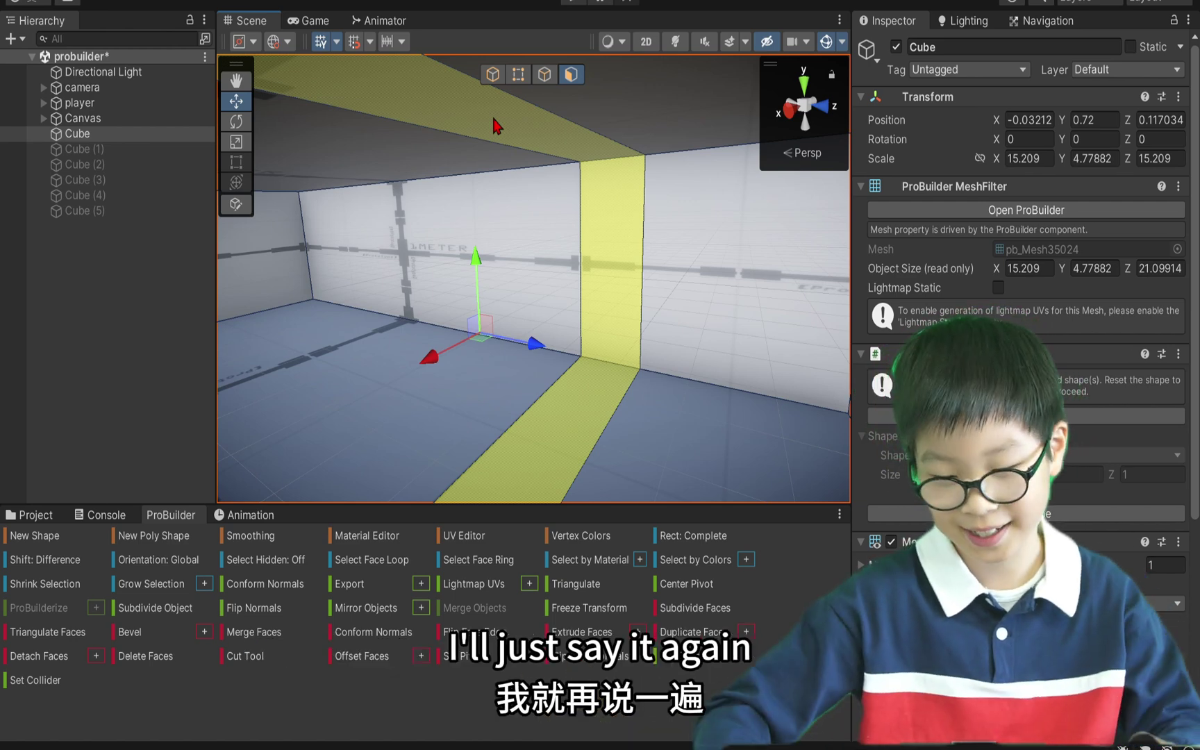
key("BackSpace")
left_click(477, 263)
- In edge selection mode, bridge the floor and ceiling edges of the gap on the smaller room's side into a wall
left_click_drag(478, 263, 407, 397, "alt")
left_click(520, 112)
left_click(544, 74)
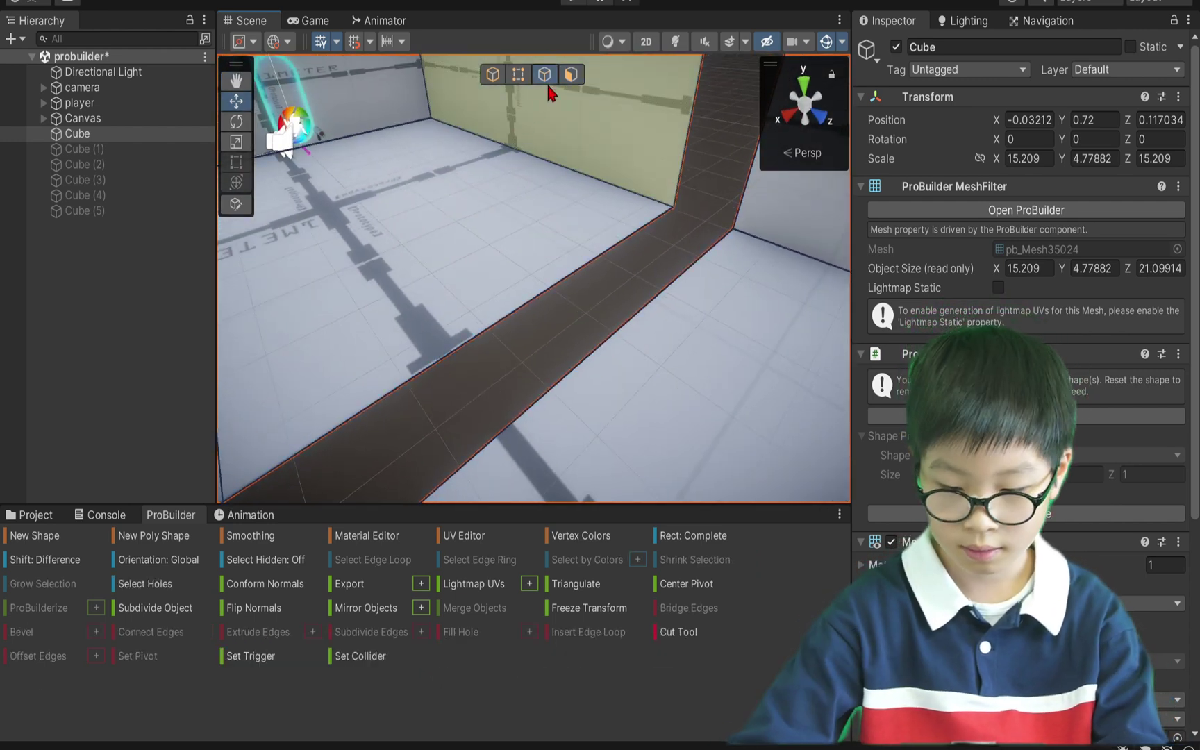
left_click(573, 364)
left_click_drag(573, 365, 582, 221, "alt")
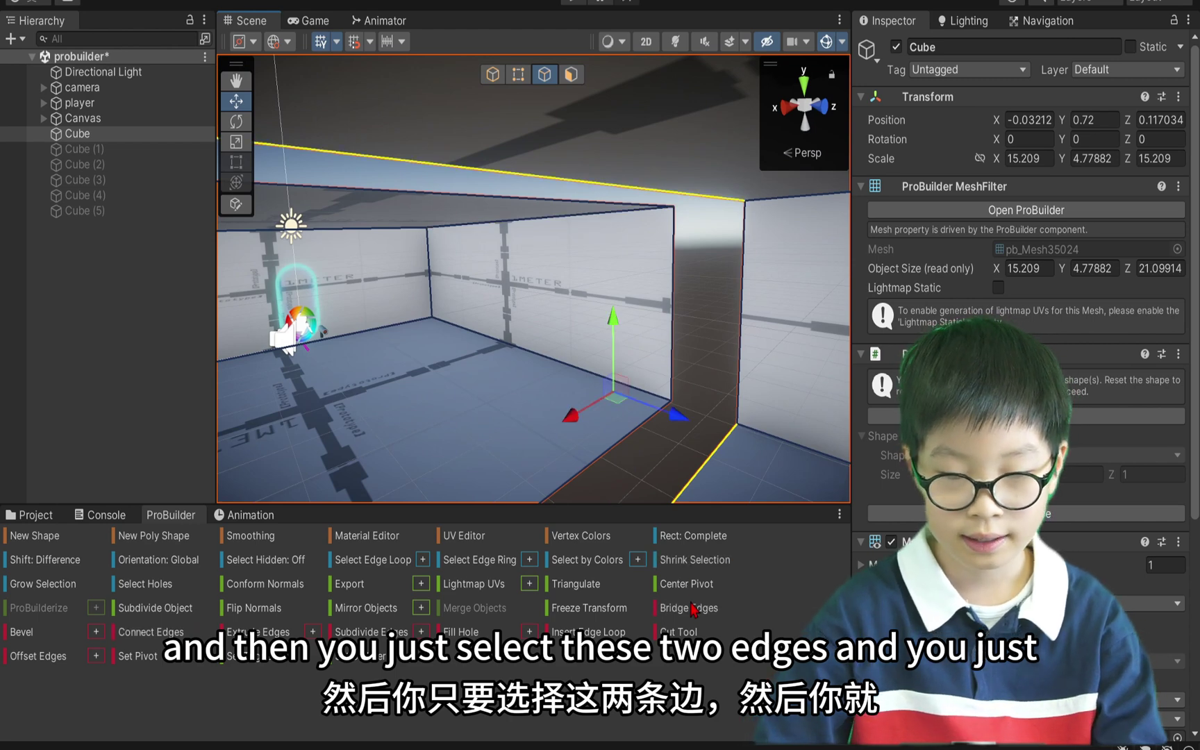
left_click(702, 610)
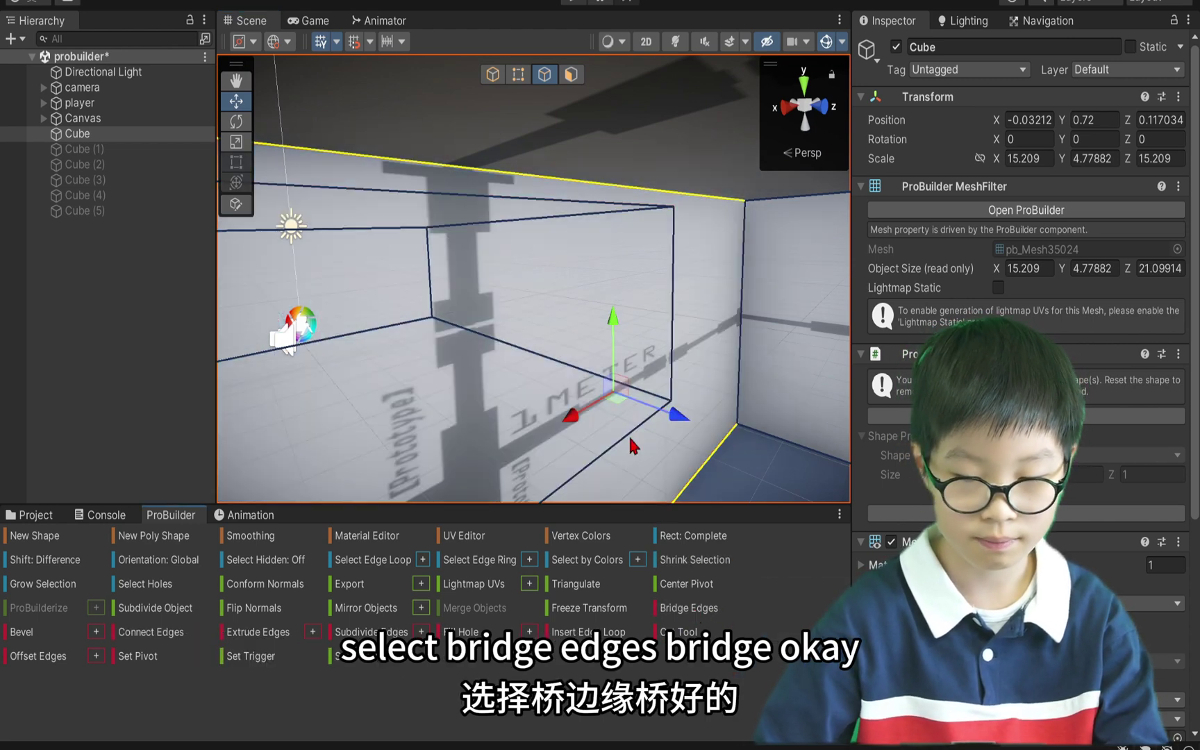
- Bridge the short floor and ceiling edges at the doorway end of the gap
left_click_drag(621, 415, 539, 444, "alt")
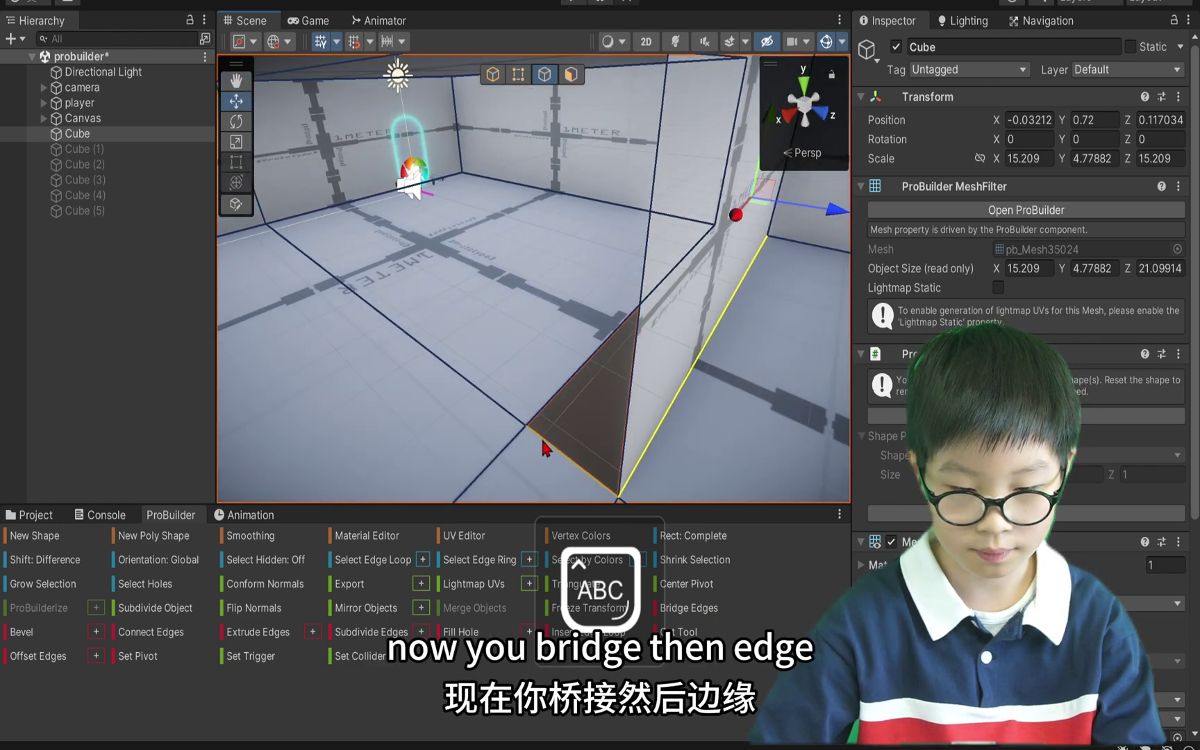
left_click(542, 439)
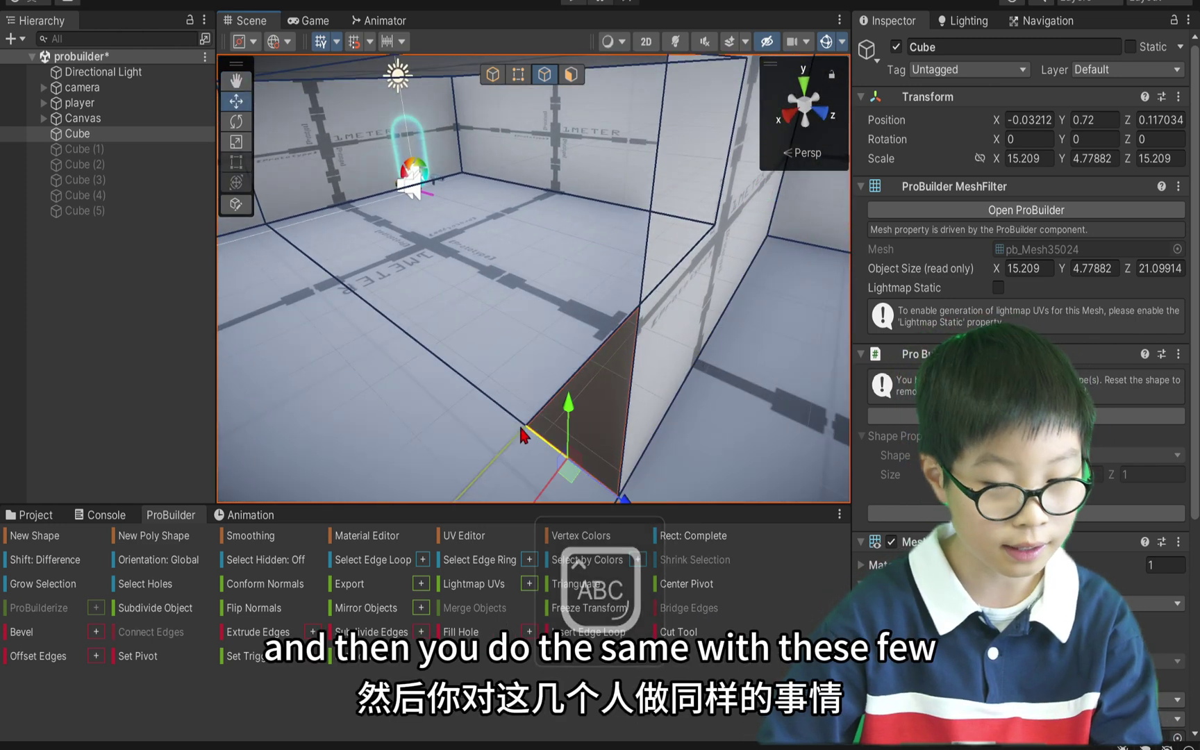
left_click_drag(541, 439, 547, 271, "alt")
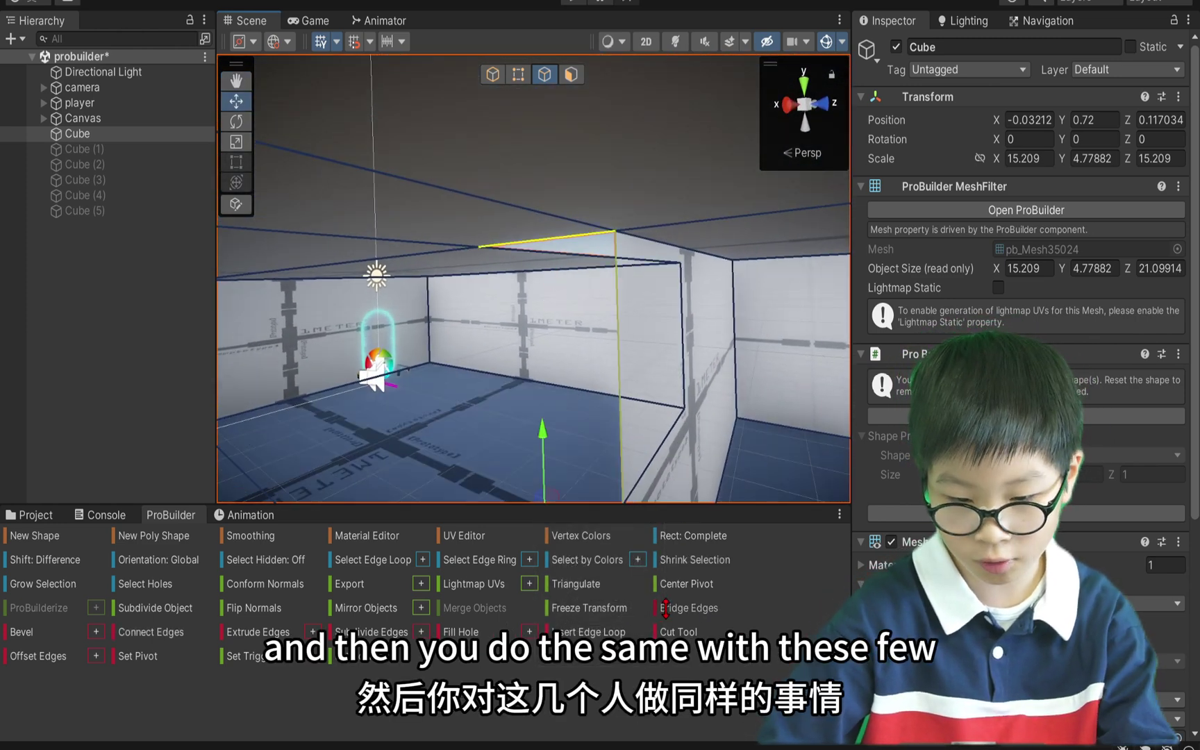
left_click(669, 611)
- Select the long floor and ceiling edges of the gap on the larger room's side and bridge them
left_click_drag(652, 455, 746, 413, "alt")
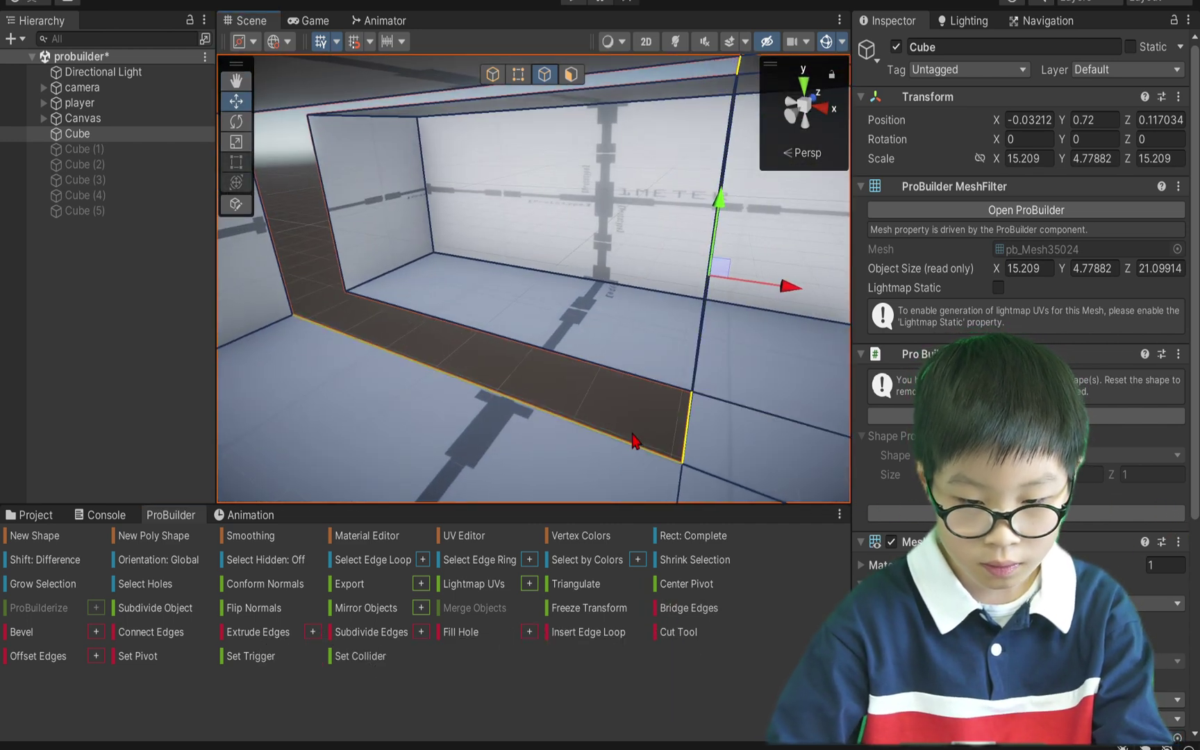
left_click(446, 98, "shift")
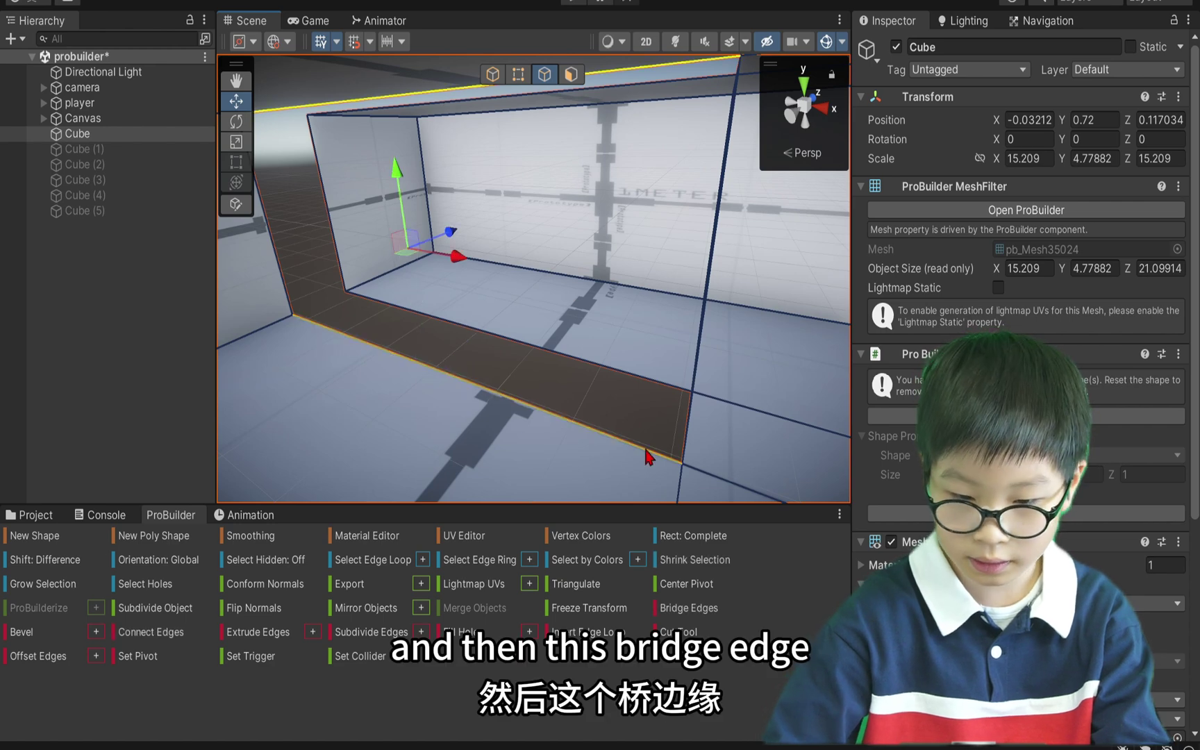
left_click_drag(612, 402, 802, 393, "alt")
- Lower the floor edge at the far end of the room to form a slope, making the mesh about 11.1 tall
key("w")
right_click_drag(803, 394, 476, 312)
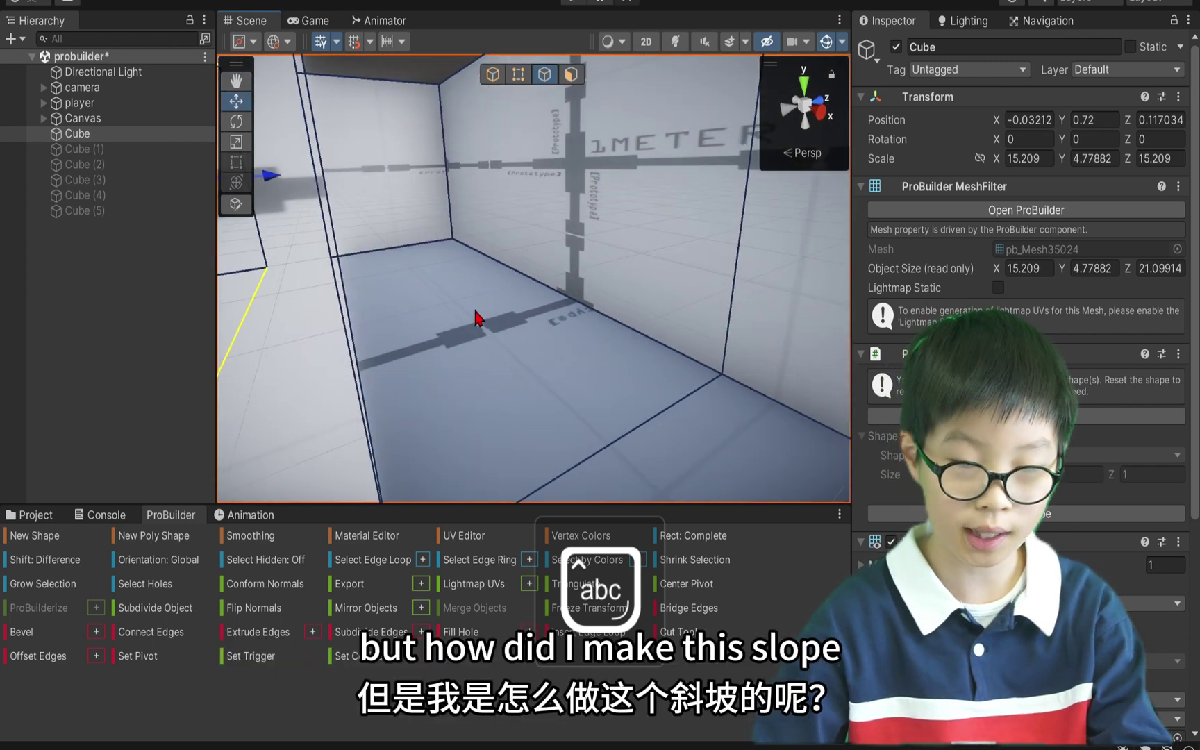
left_click(408, 255)
left_click_drag(427, 251, 113, 353, "alt")
left_click_drag(352, 345, 43, 307, "alt")
scroll(543, 217, "down", 3)
left_click(702, 142)
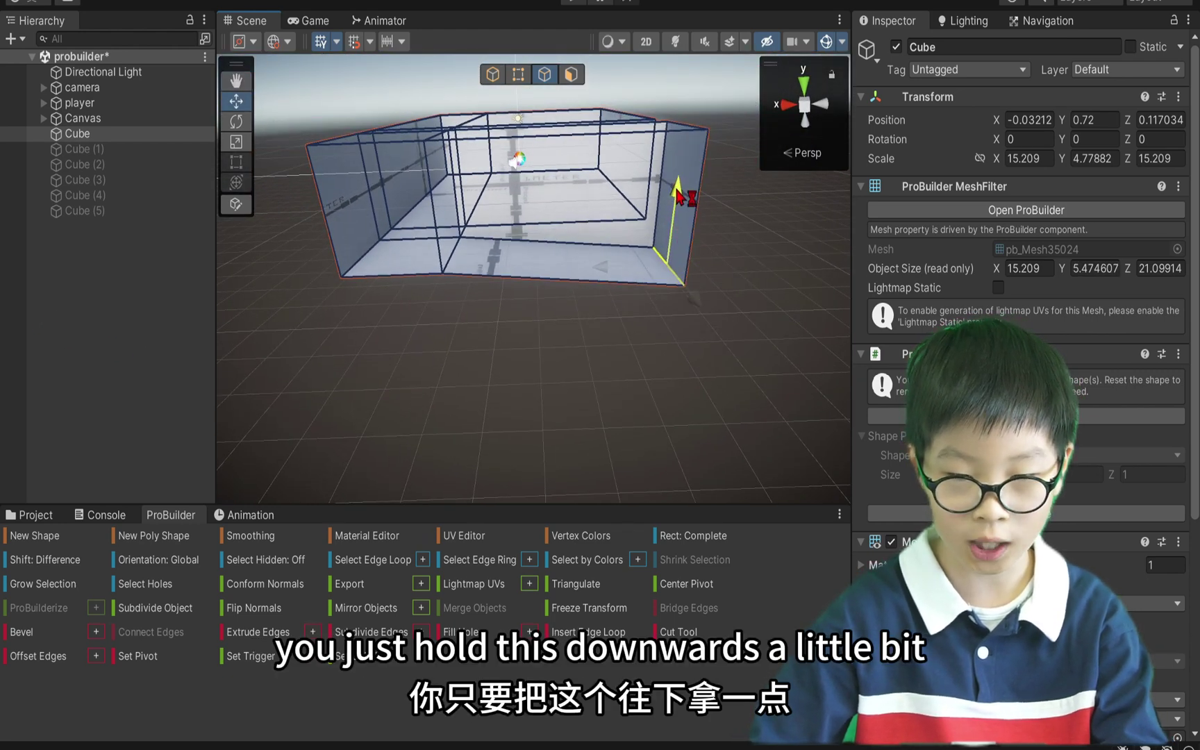
left_click_drag(677, 199, 662, 302)
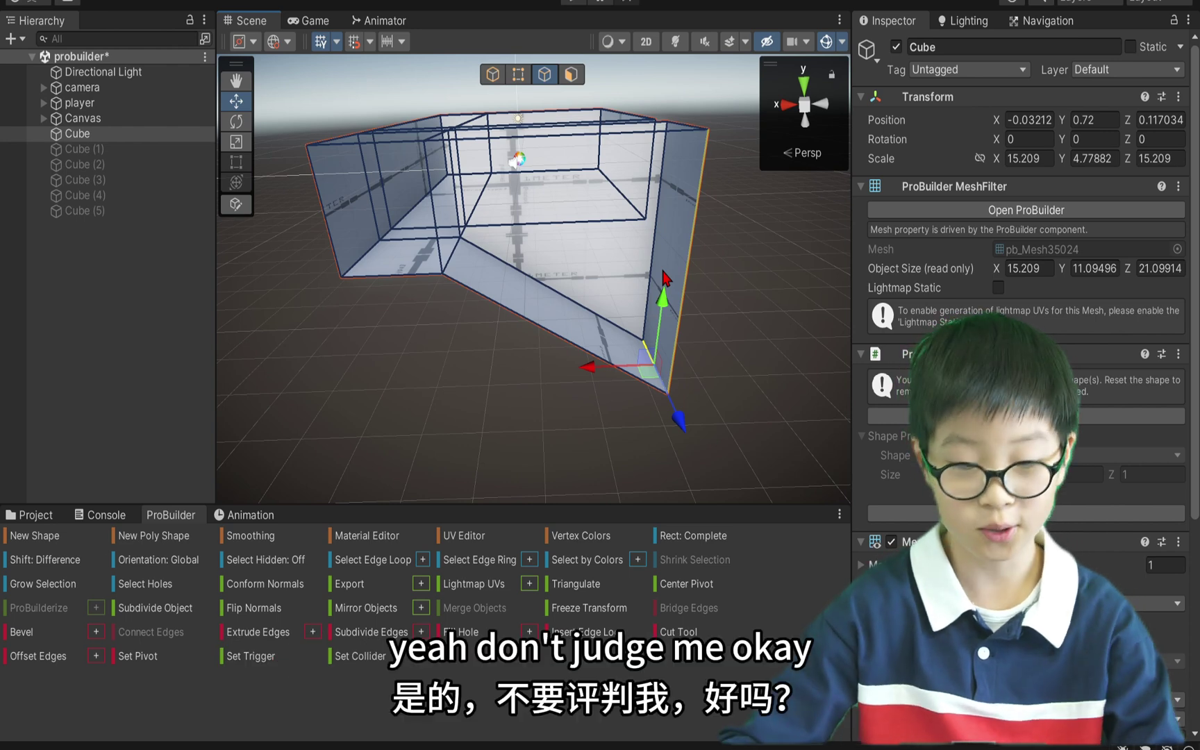
key("w")
right_click_drag(596, 255, 989, 299)
right_click_drag(681, 389, 614, 225)
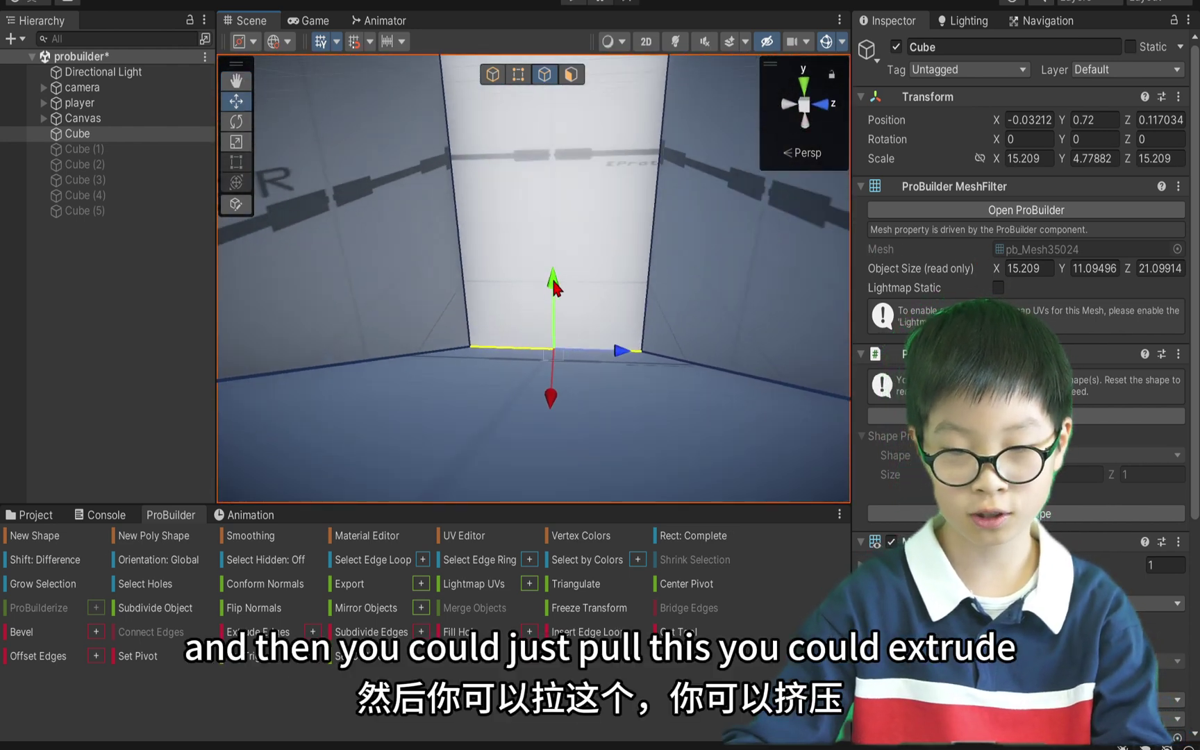
mouse_move(551, 276)
left_mouse_down()
mouse_move(565, 204)
mouse_move(560, 264)
left_mouse_up()
key("ctrl+z")
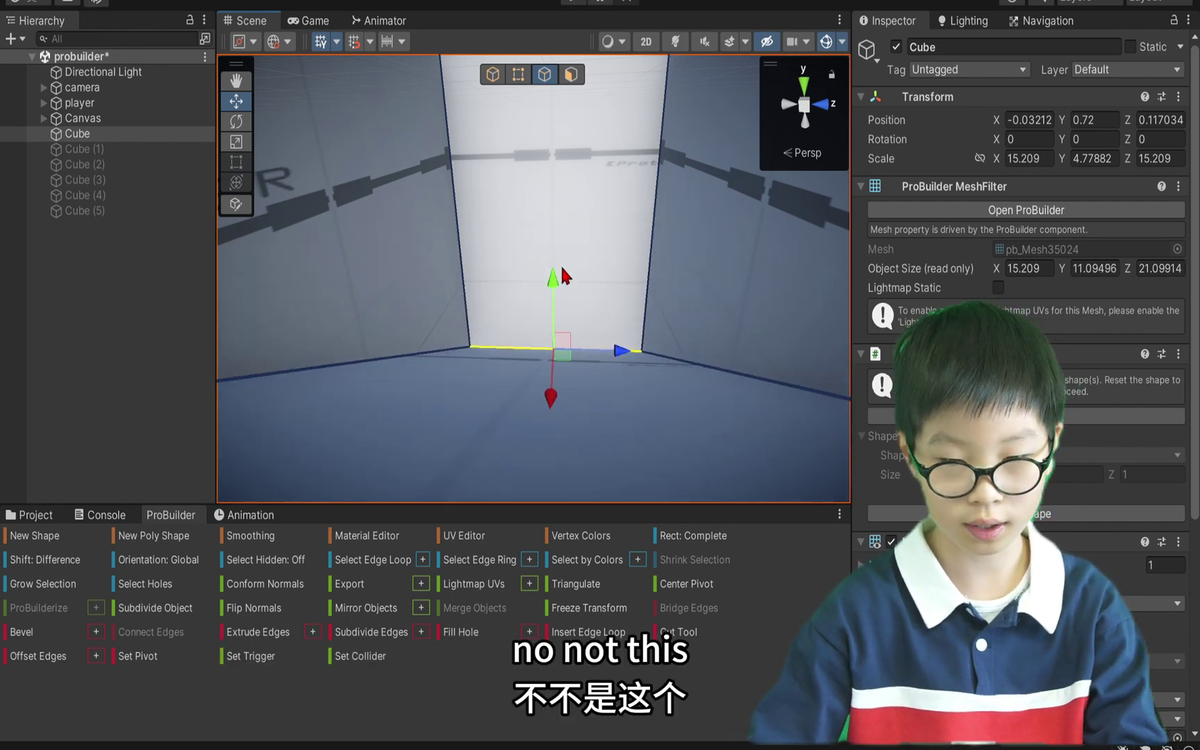
- In face selection mode, select the tall wall face at the low end of the slope
left_click(591, 187)
left_click(570, 74)
left_click(560, 157)
right_click_drag(561, 160, 576, 67)
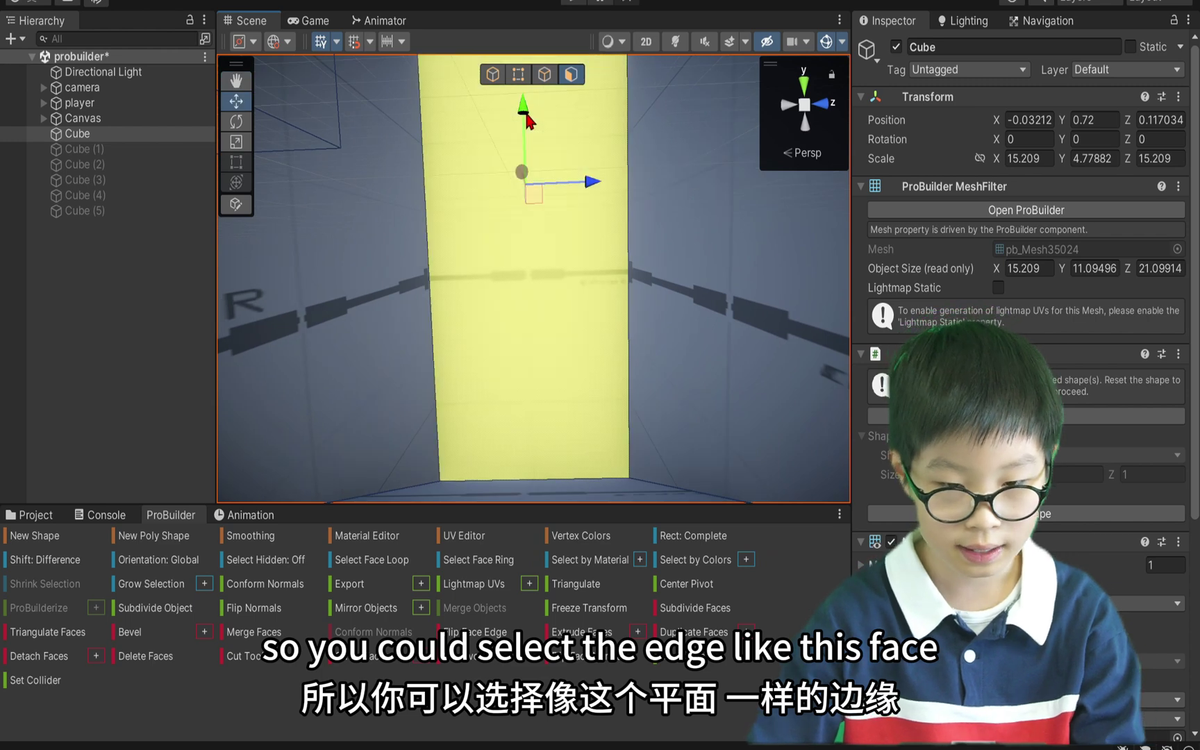
left_click_drag(525, 159, 517, 470, "shift")
key("Delete")
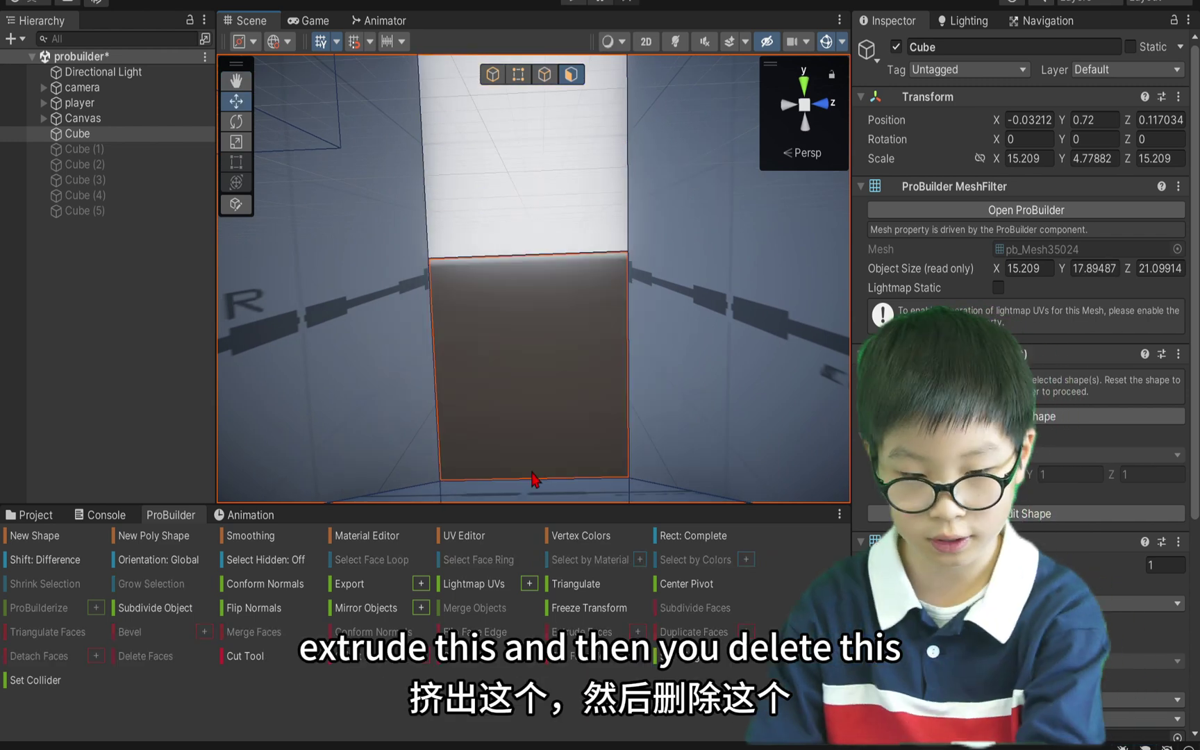
right_click_drag(536, 482, 230, 535)
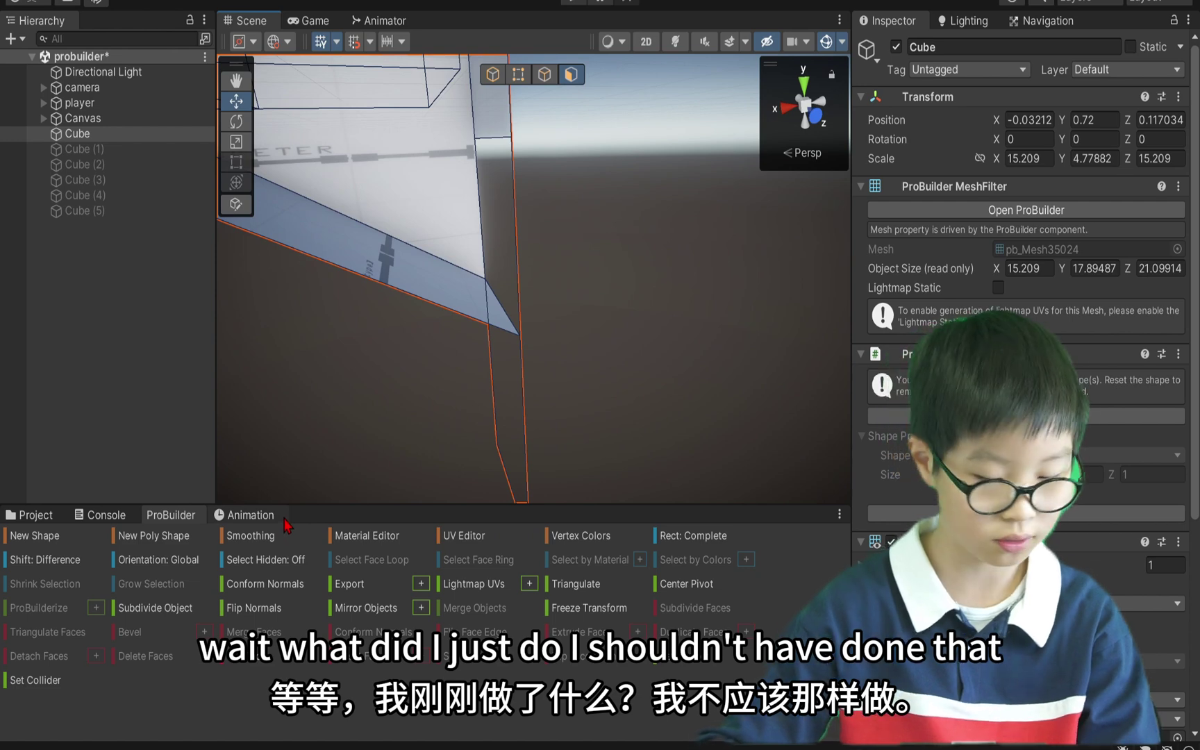
key("ctrl+z")
key("ctrl+z")
- Inset the selected end wall face to a shorter height and lower it to the floor as an entrance
right_click_drag(348, 494, 641, 325)
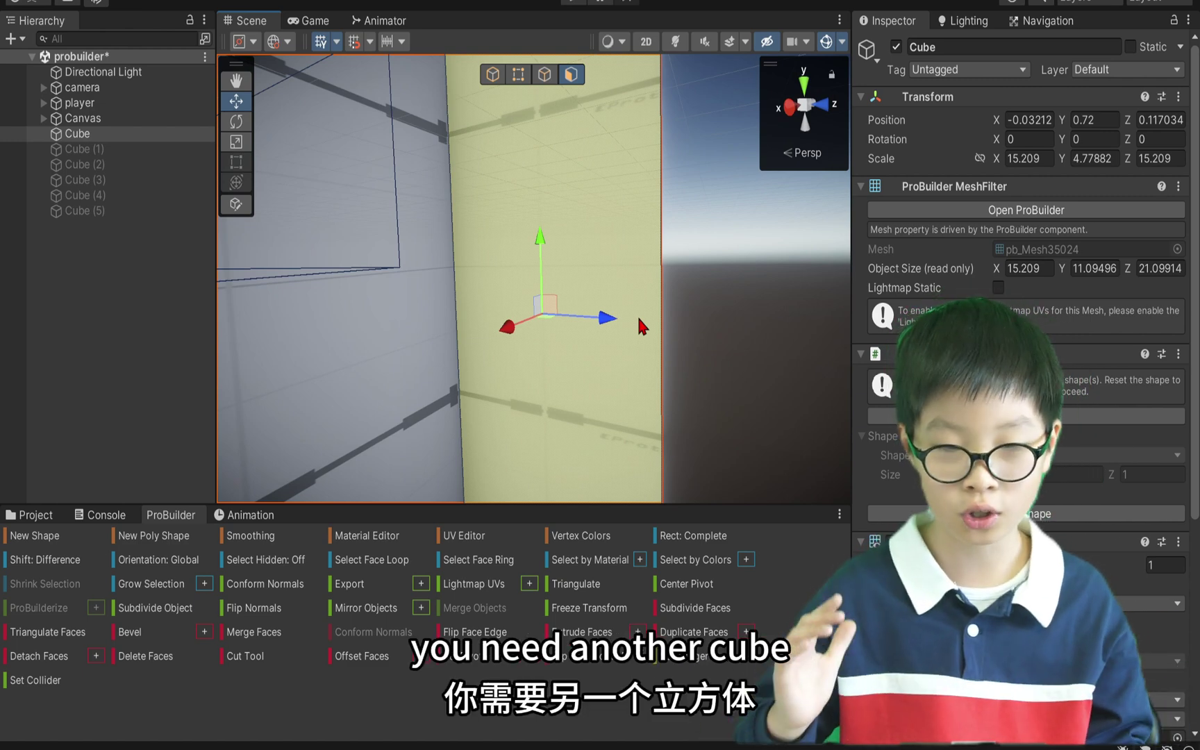
left_click(236, 145)
left_click_drag(540, 236, 563, 279)
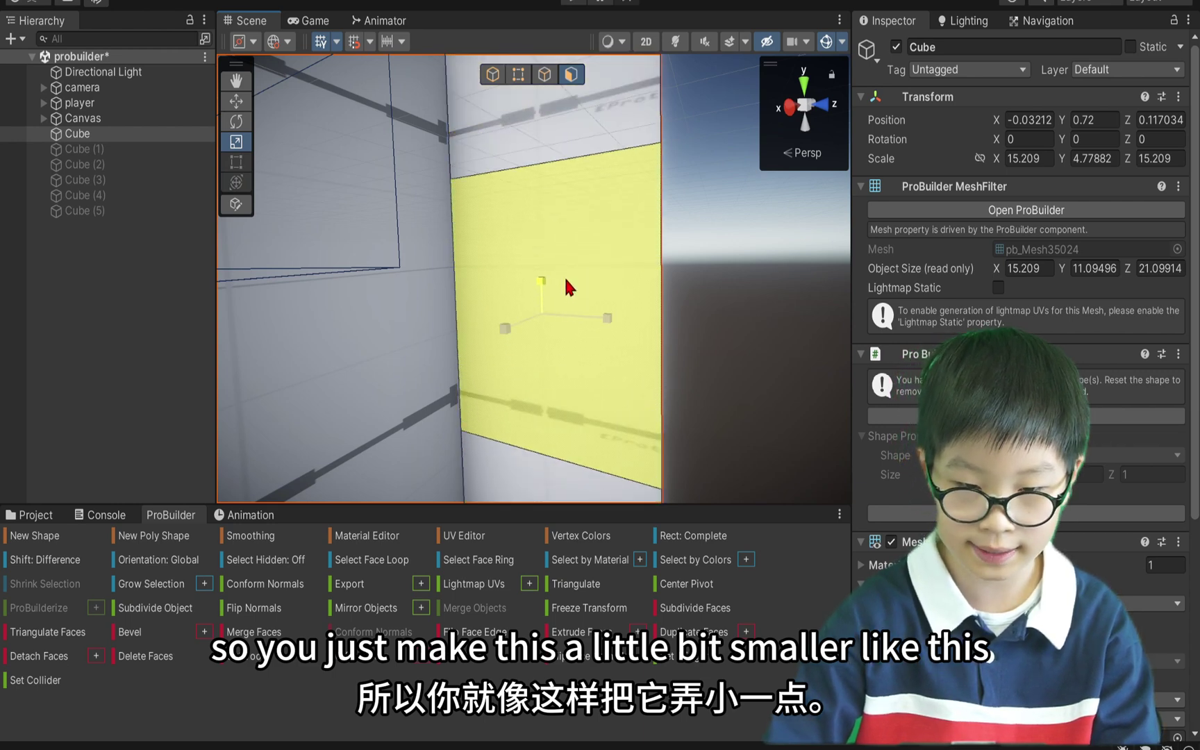
right_click_drag(566, 279, 579, 361)
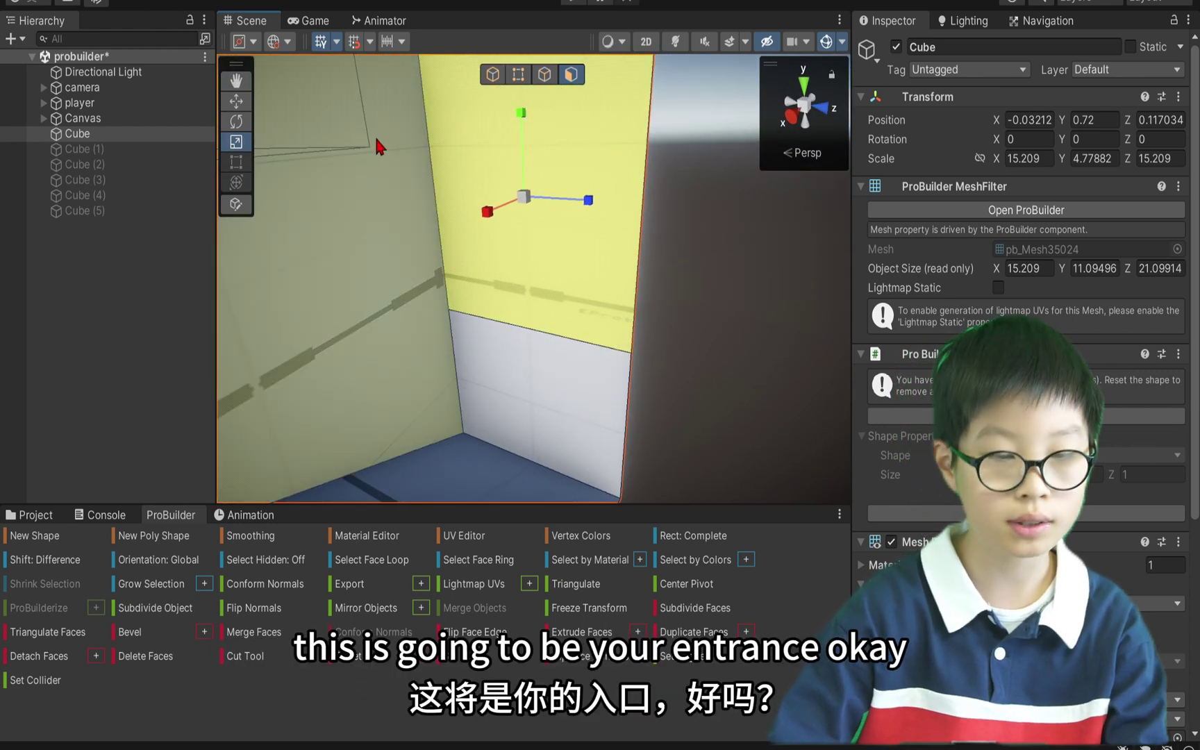
left_click(238, 101)
left_click_drag(520, 125, 538, 302)
- Extrude the entrance face outward into a passage, making the mesh about 31.4 long in X
right_click_drag(538, 307, 356, 337)
left_click_drag(411, 286, 757, 256)
key("ctrl+z")
right_click_drag(758, 256, 281, 211)
- Extrude the passage's end face sideways by scaling it along Z, making the mesh about 27.8 wide in Z
key("r")
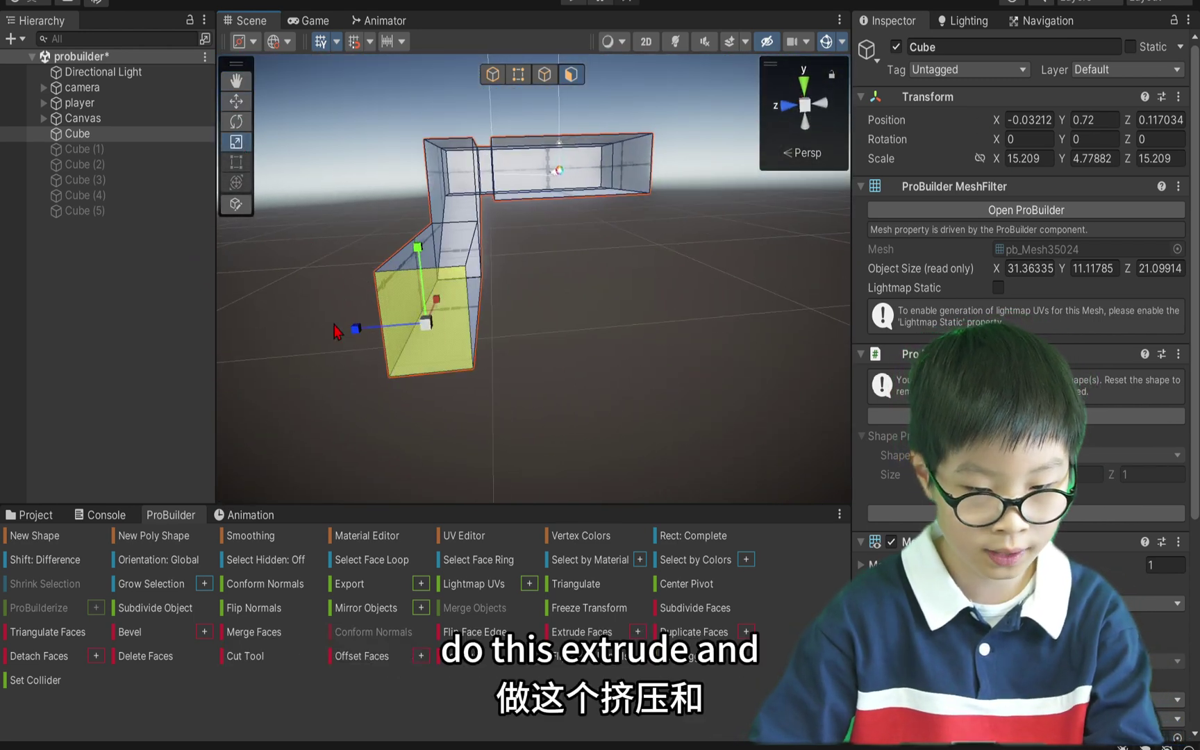
mouse_move(355, 328)
left_mouse_down()
mouse_move(160, 327)
mouse_move(348, 322)
left_mouse_up()
key("w")
right_click_drag(276, 180, 591, 282)
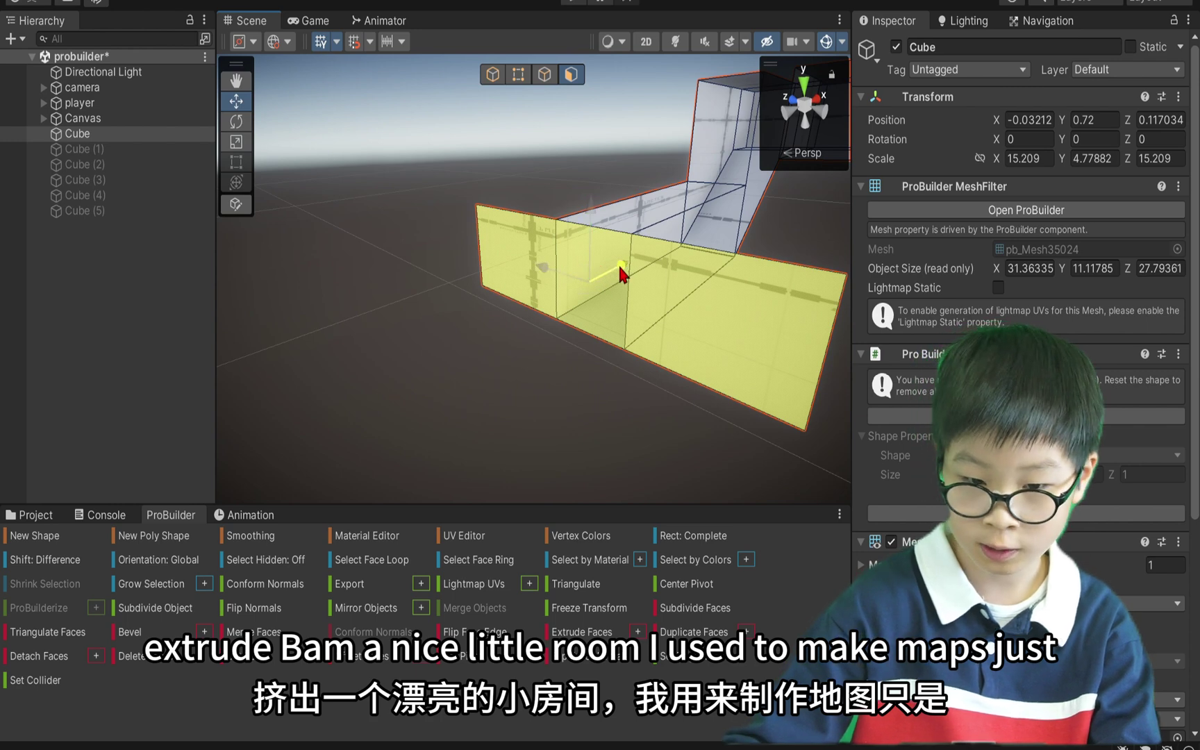
- Extrude the widened end face outward into a room plus a narrow extra section, making the mesh about 48.2 long in X
left_click_drag(619, 268, 397, 259, "shift")
right_click_drag(398, 259, 428, 285)
left_click_drag(507, 292, 432, 300, "shift")
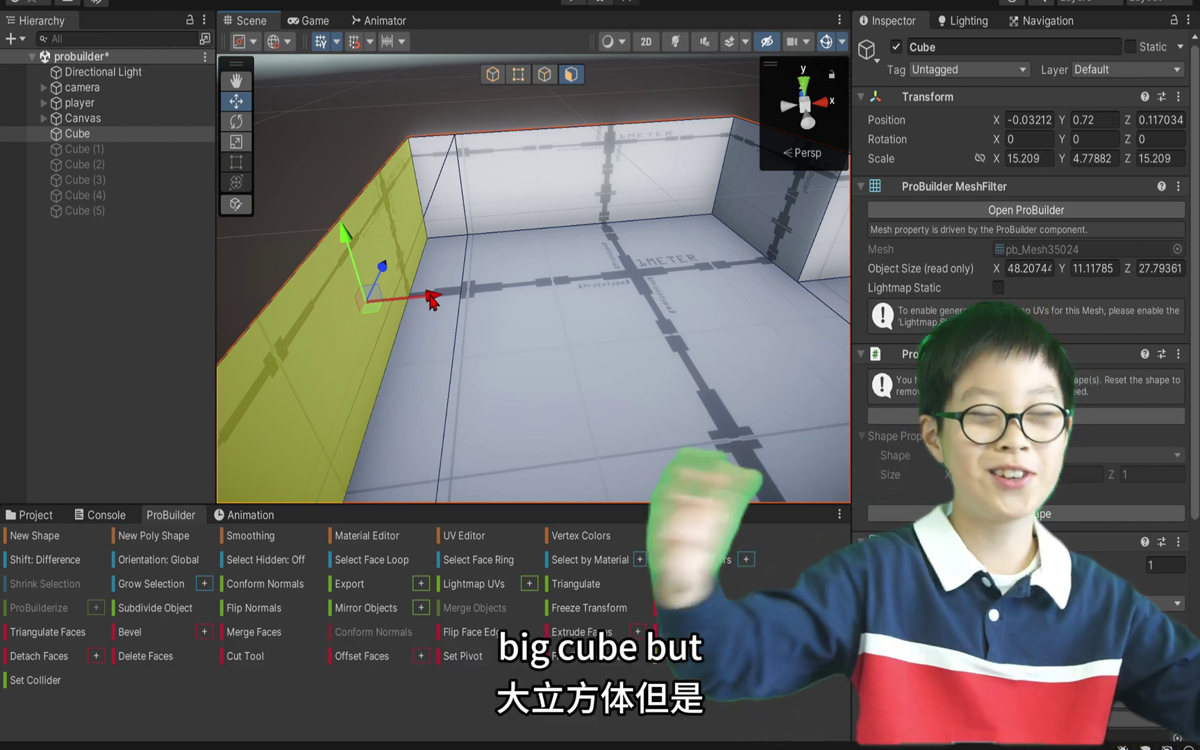
- Extrude the room's end wall further out beyond the narrow strip, making the mesh about 58.9 long in X
right_click_drag(529, 287, 434, 262)
left_click(516, 245)
right_click_drag(516, 245, 614, 300)
left_click(481, 227)
left_click_drag(575, 225, 364, 225)
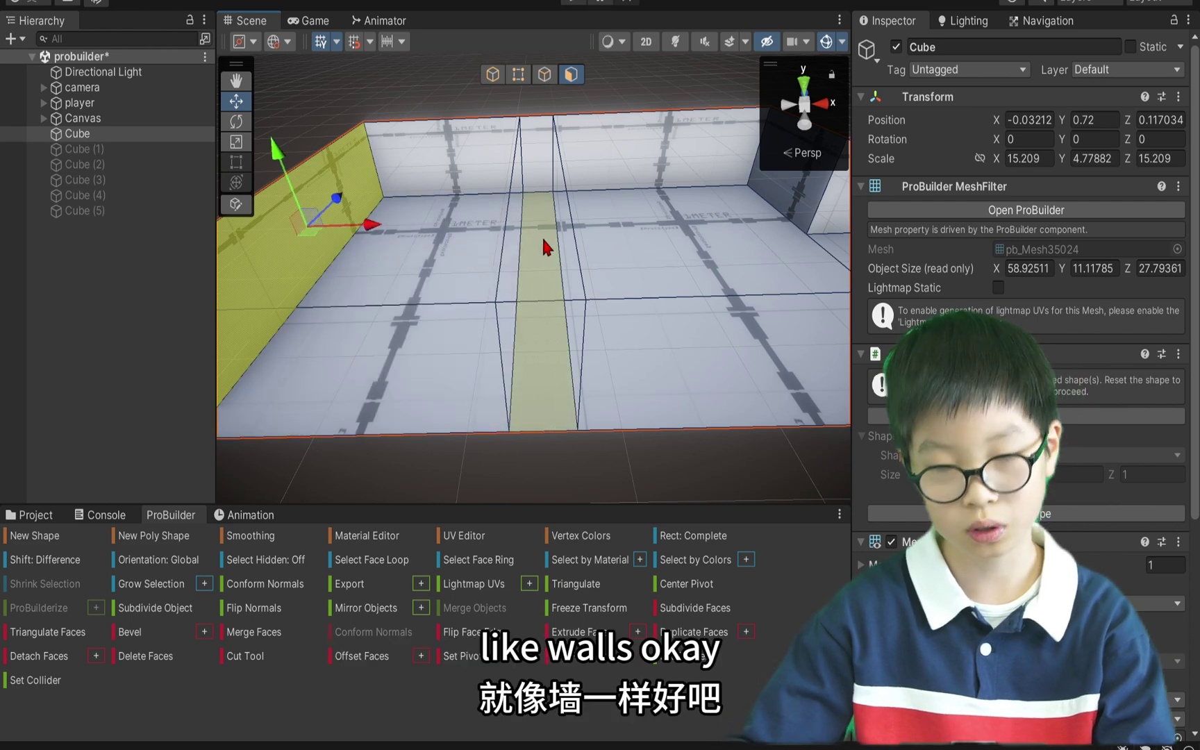
- In edge selection mode, insert an edge loop running lengthwise through the new room and shift it a little sideways
left_click(544, 75)
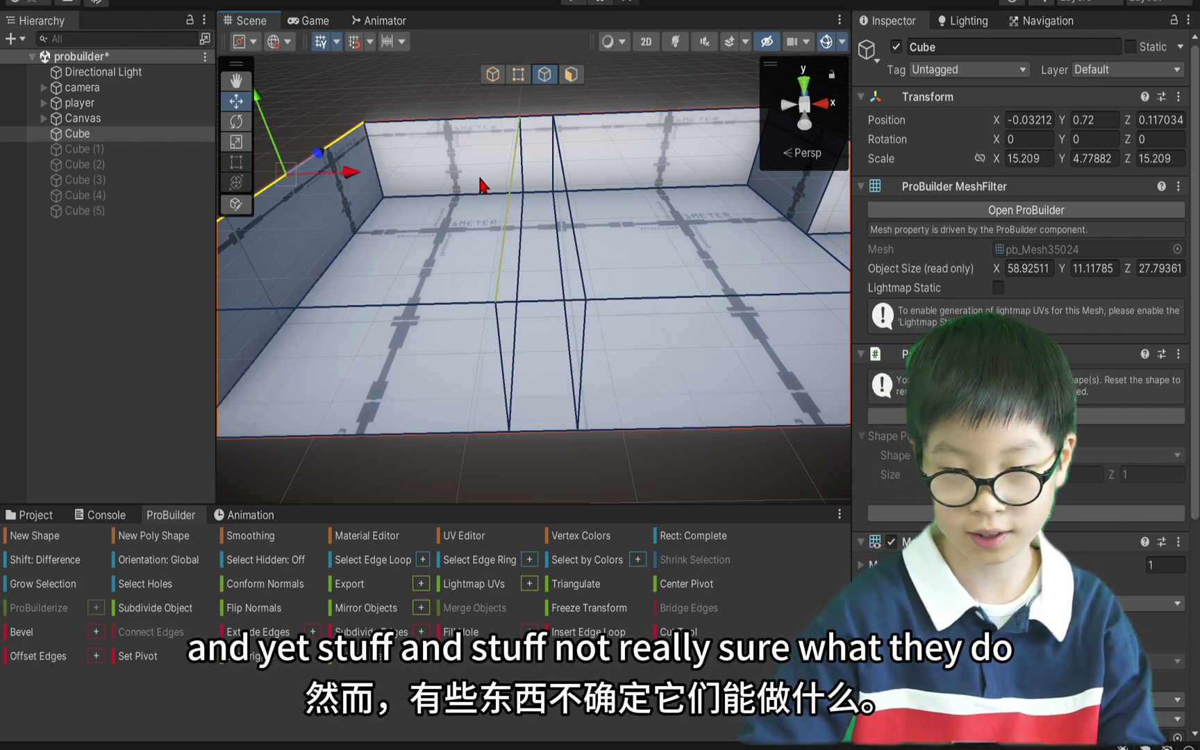
left_click(568, 194, "shift")
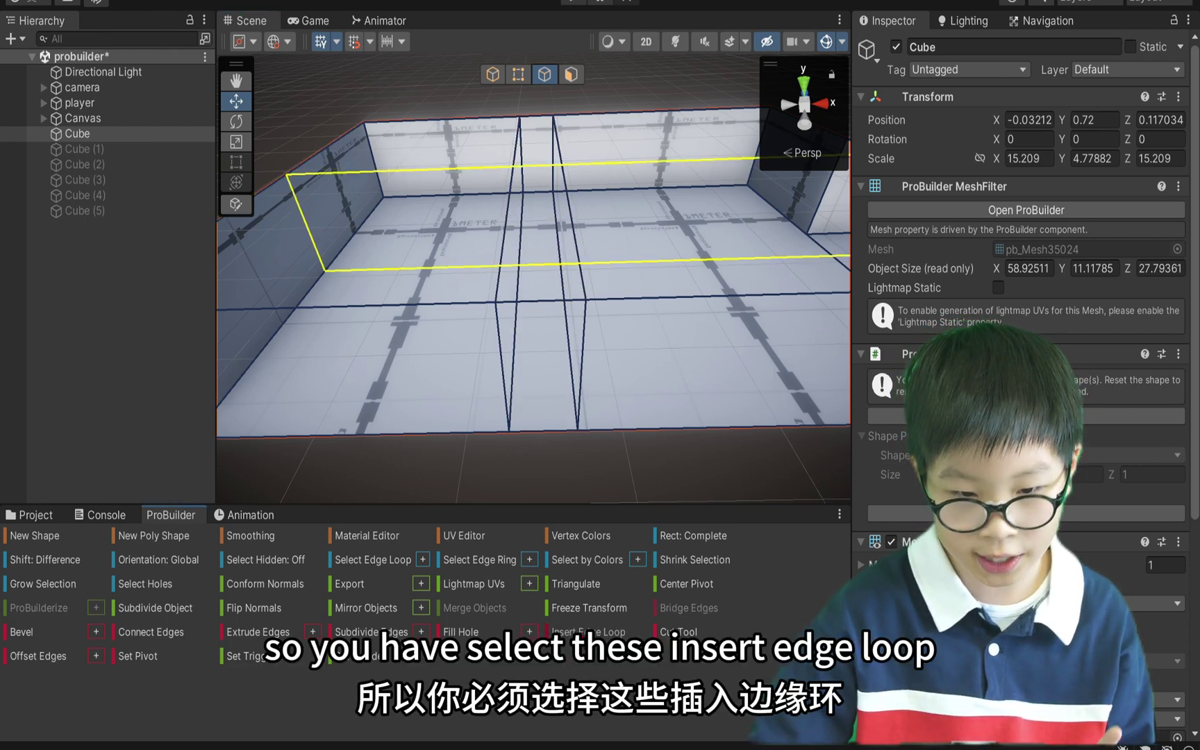
left_click_drag(586, 279, 159, 265, "alt")
left_click_drag(444, 186, 717, 298, "alt")
scroll(695, 201, "down", 3)
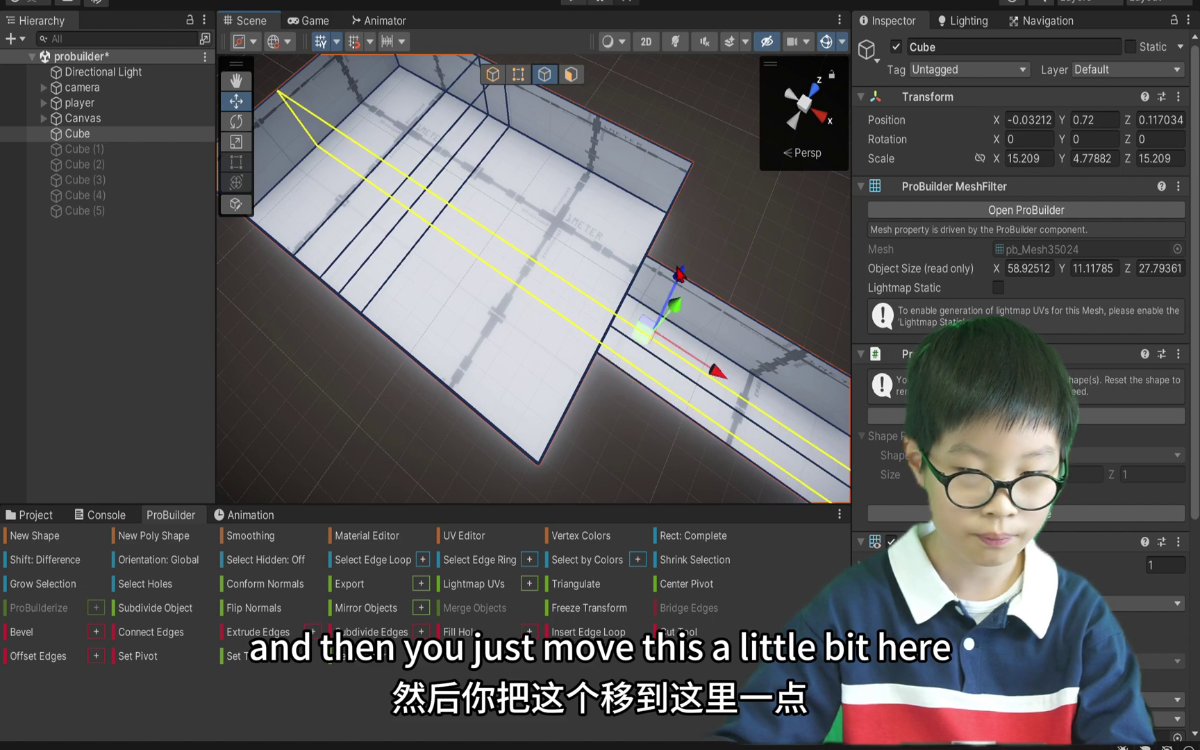
right_click_drag(668, 264, 417, 236)
- In face selection mode, delete the narrow strip's floor, wall and ceiling faces on one side of the edge loop
left_click(569, 74)
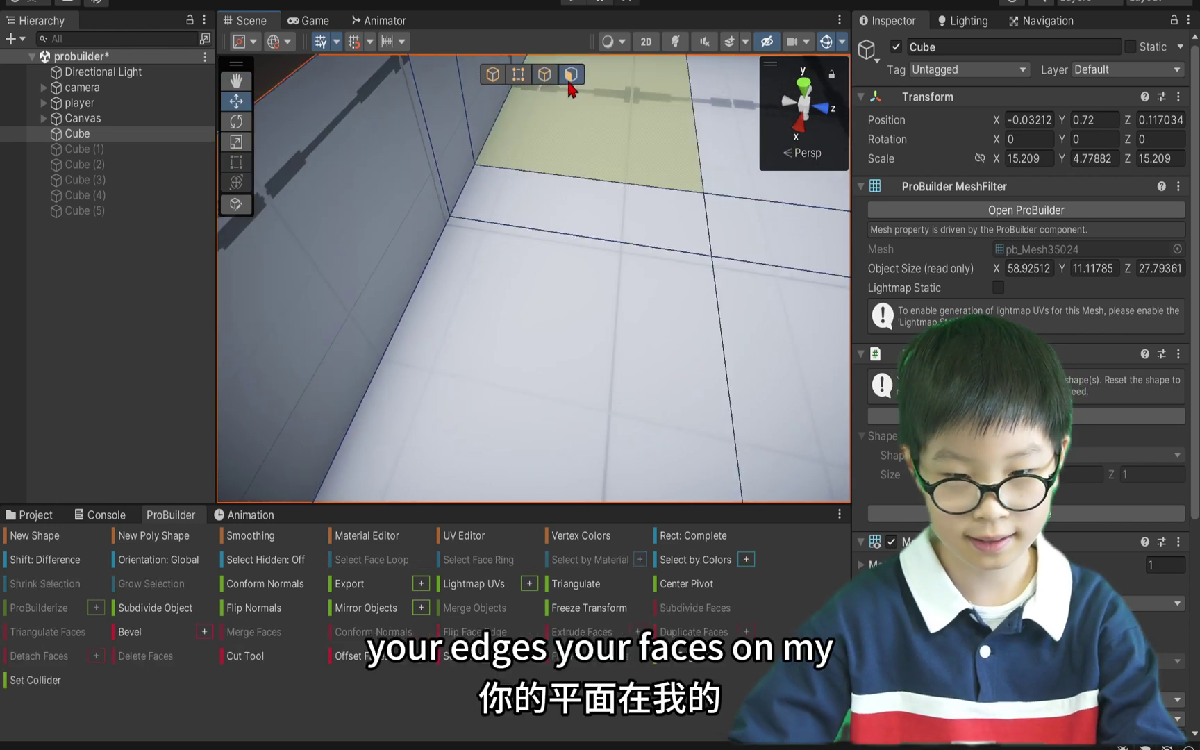
left_click(566, 200)
scroll(567, 201, "down", 3)
left_click(519, 200, "shift")
right_click_drag(521, 201, 597, 27)
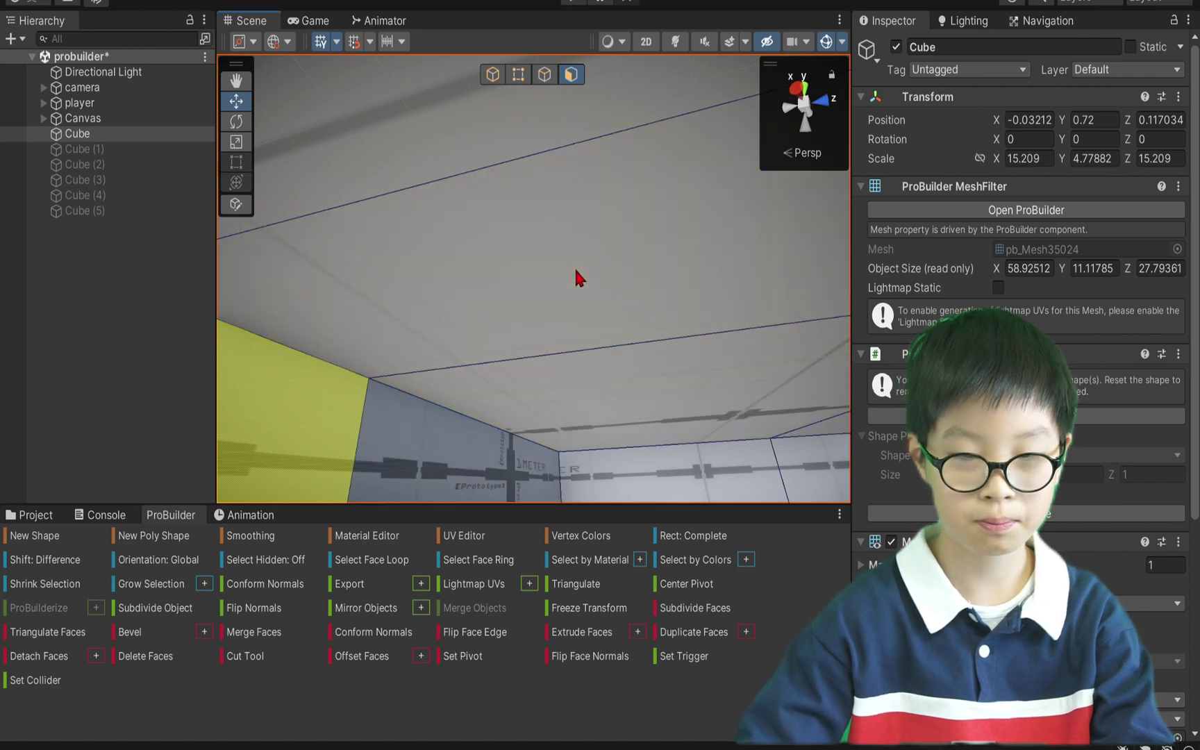
left_click(575, 266)
right_click_drag(528, 473, 455, 590)
left_click(410, 351, "shift")
right_click_drag(409, 351, 588, 455)
left_click(590, 455)
right_click_drag(601, 394, 234, 277)
- In edge selection mode, bridge the long floor and ceiling edges along one side of the gap into a wall
left_click(542, 87)
right_click_drag(545, 111, 600, 207)
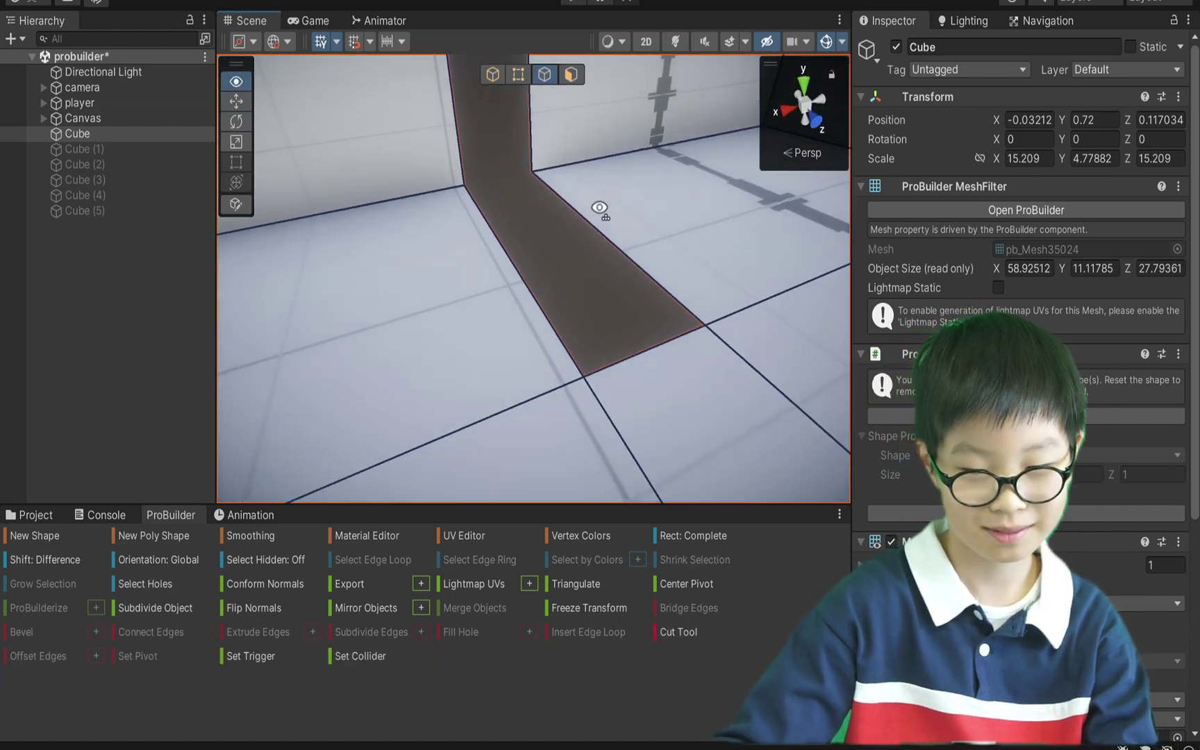
left_click(534, 291)
right_click_drag(534, 291, 511, 134)
left_click(534, 158, "shift")
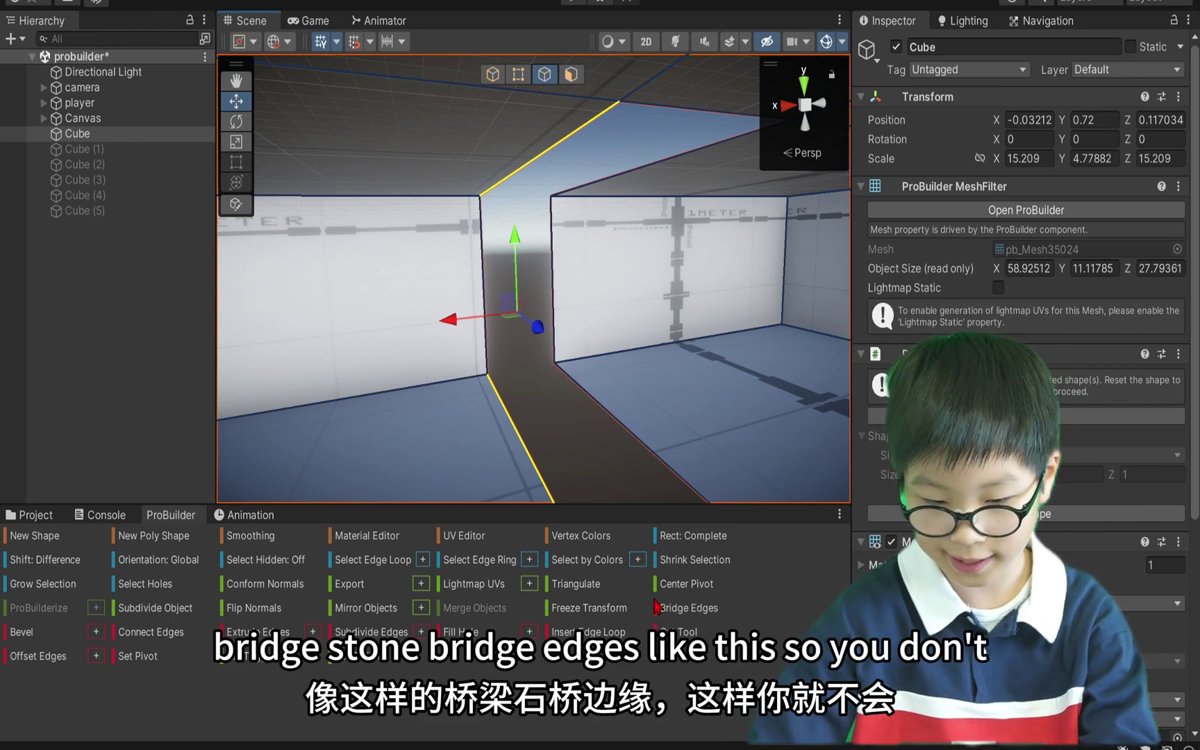
left_click(704, 611)
- Bridge the short floor and ceiling edges at the inner end of the gap
right_click_drag(595, 378, 585, 480)
key("d")
left_click(581, 382)
right_click_drag(580, 381, 546, 197)
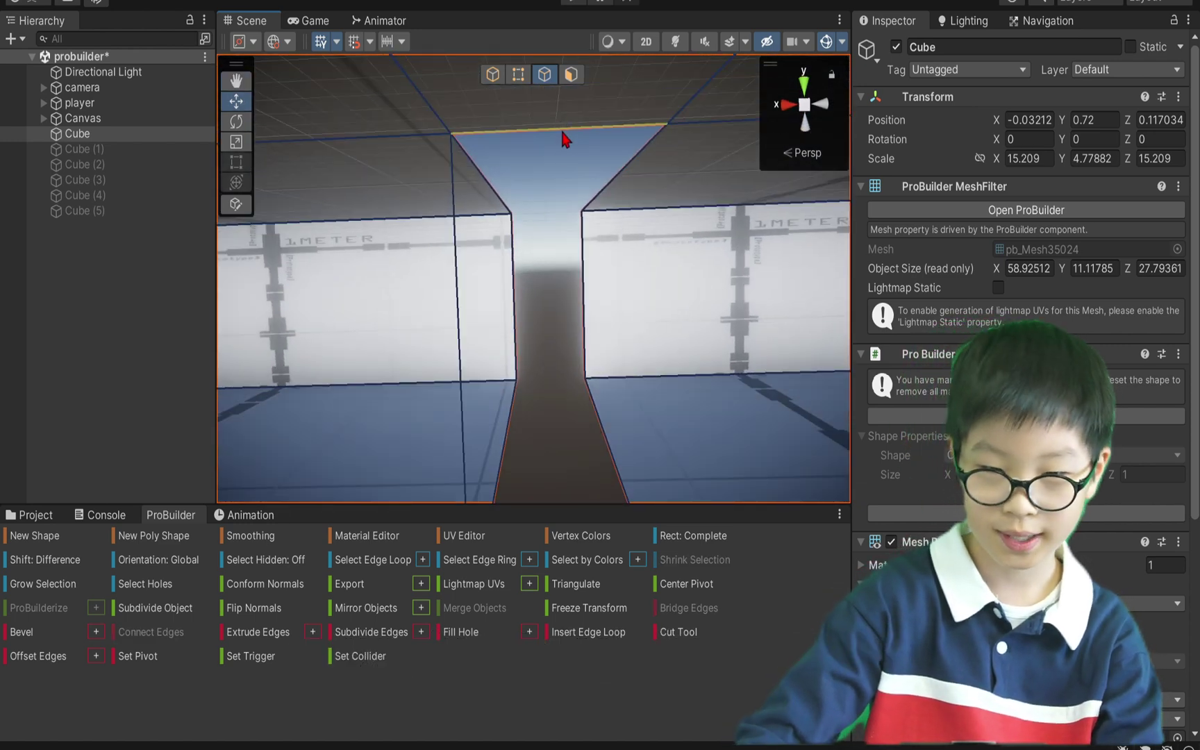
left_click(564, 130, "shift")
right_click_drag(564, 130, 644, 467)
left_click(700, 612)
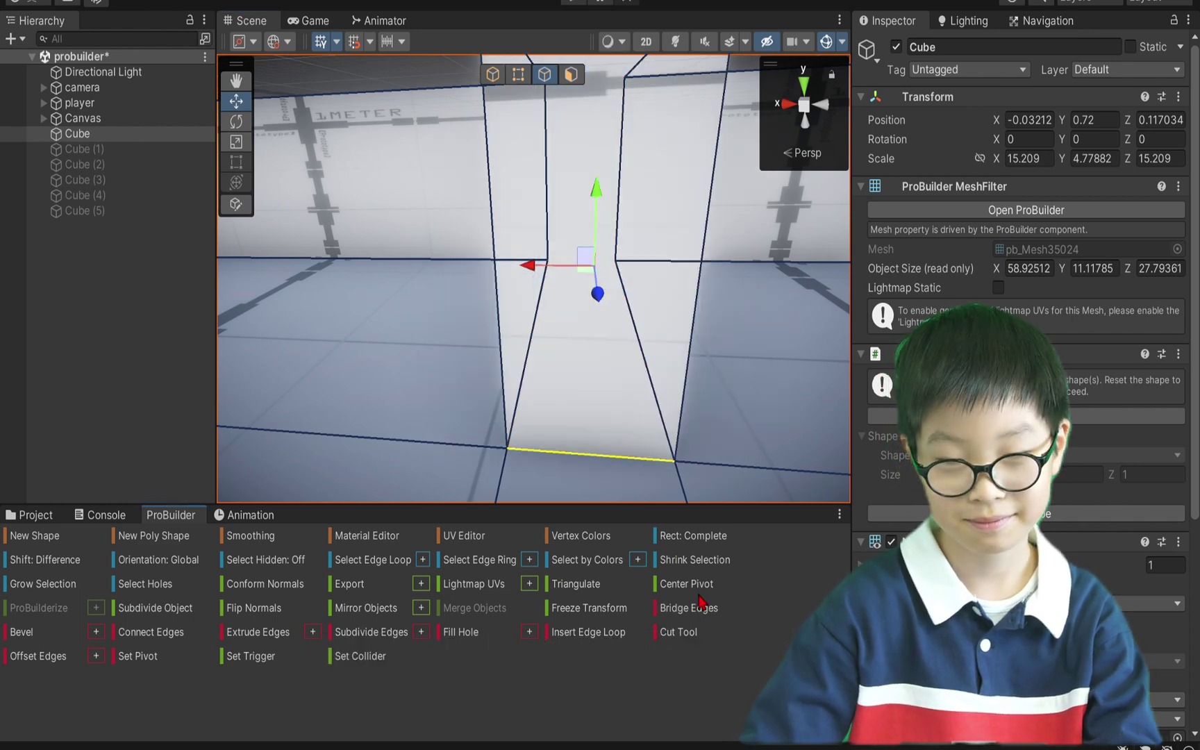
- Bridge the remaining long floor and ceiling edges on the other side of the gap to complete the dividing wall
right_click_drag(616, 476, 556, 202)
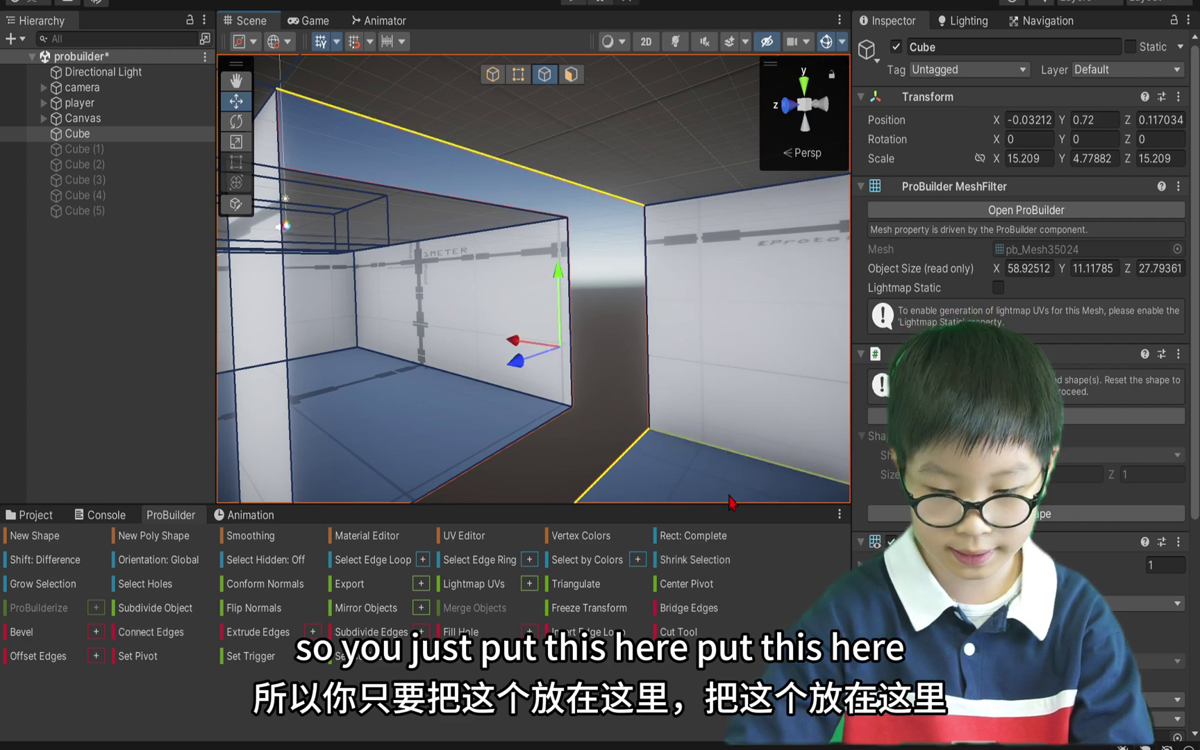
right_click_drag(701, 610, 21, 466)
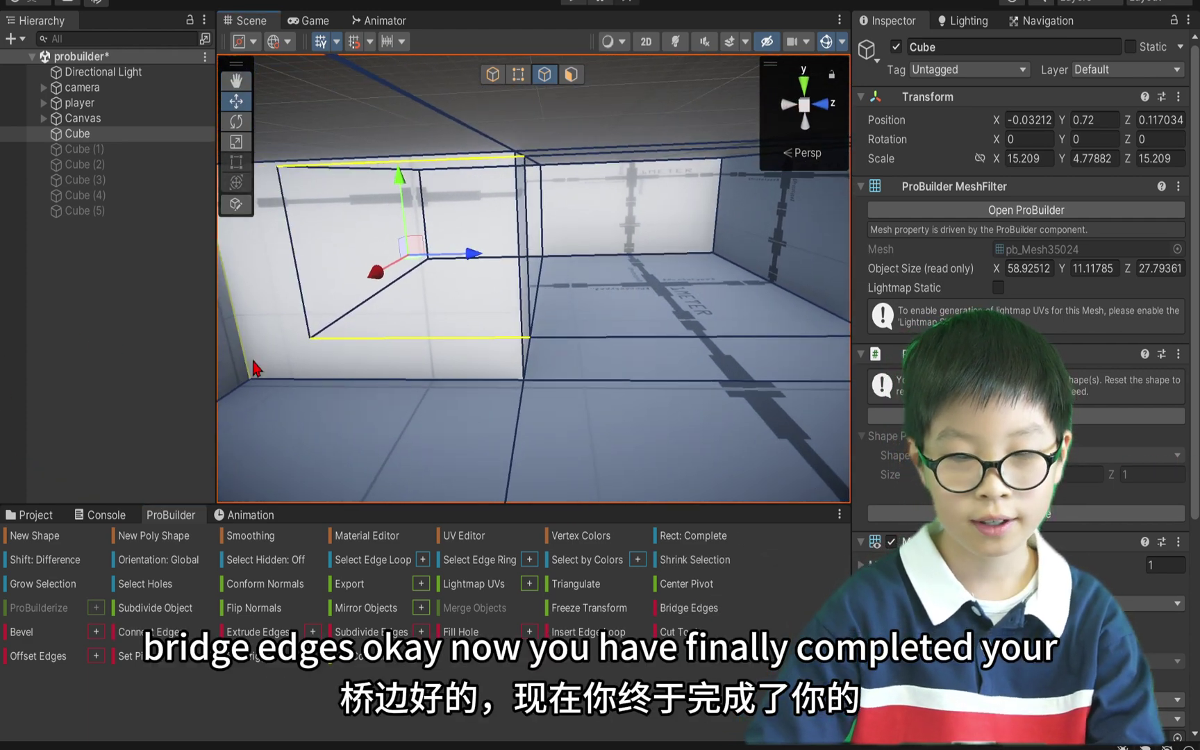
right_click_drag(264, 340, 47, 336)
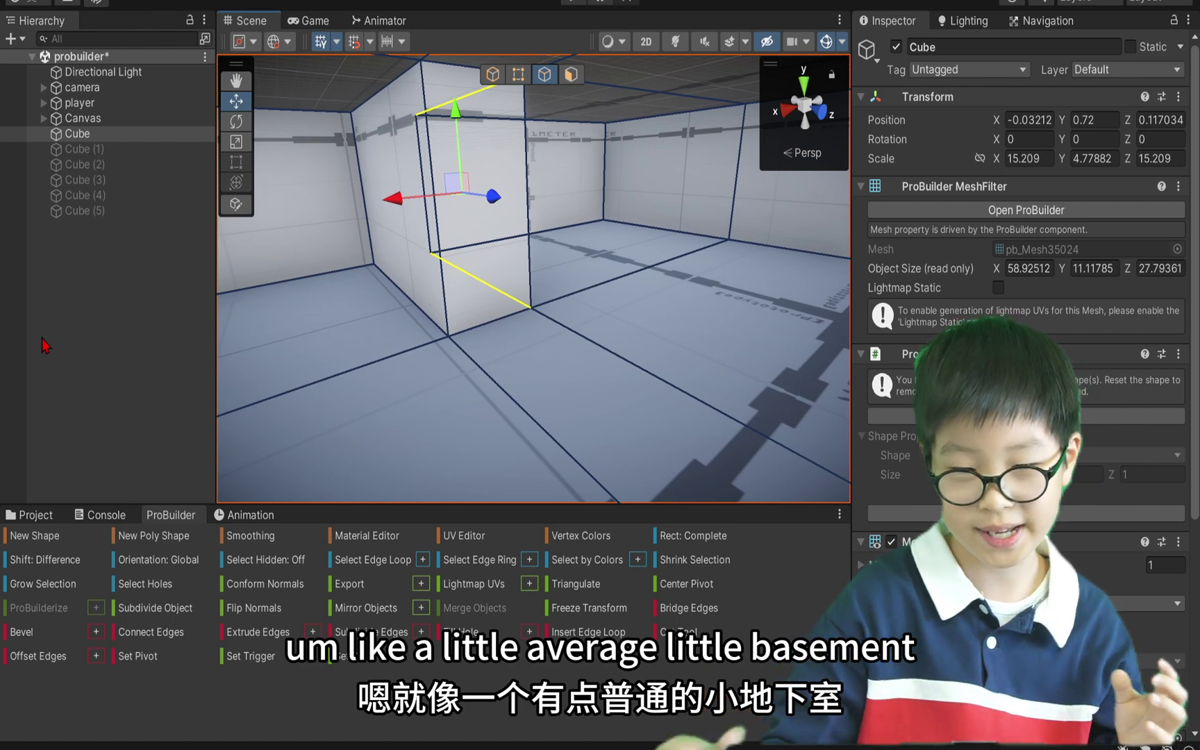
- In face selection mode, select the large floor face beside the dividing wall and subdivide it
left_click(686, 321)
left_click(787, 109)
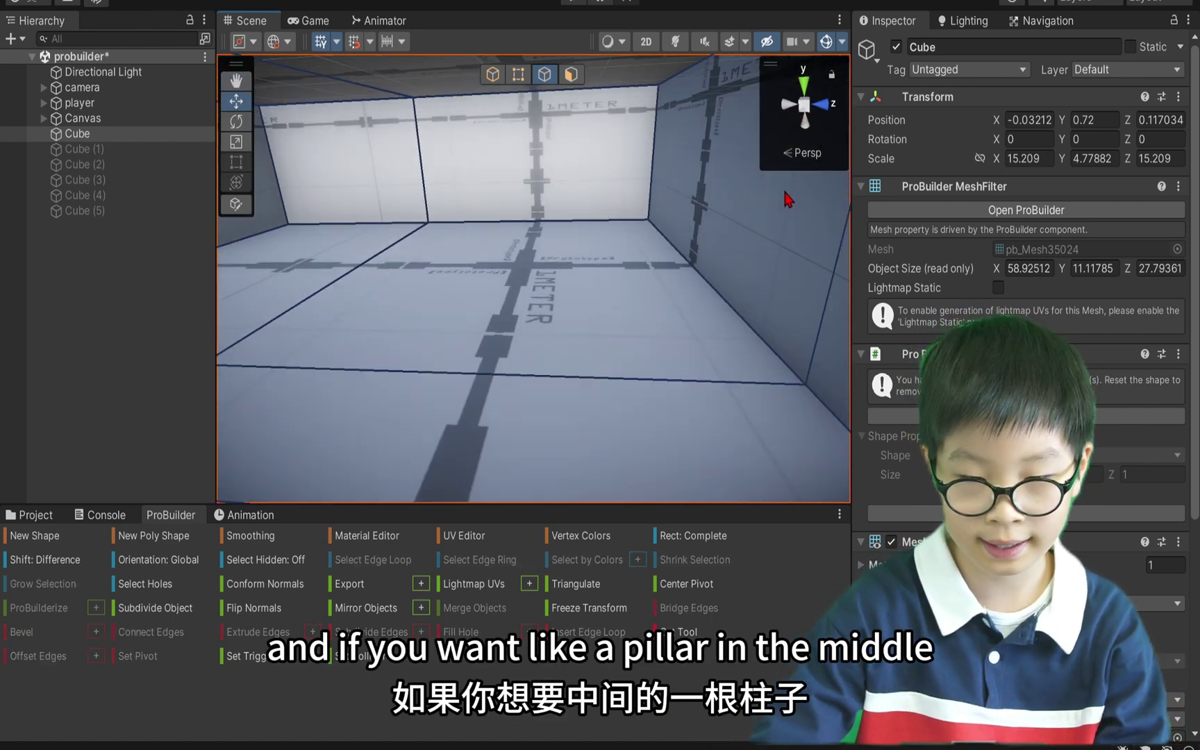
left_click(570, 75)
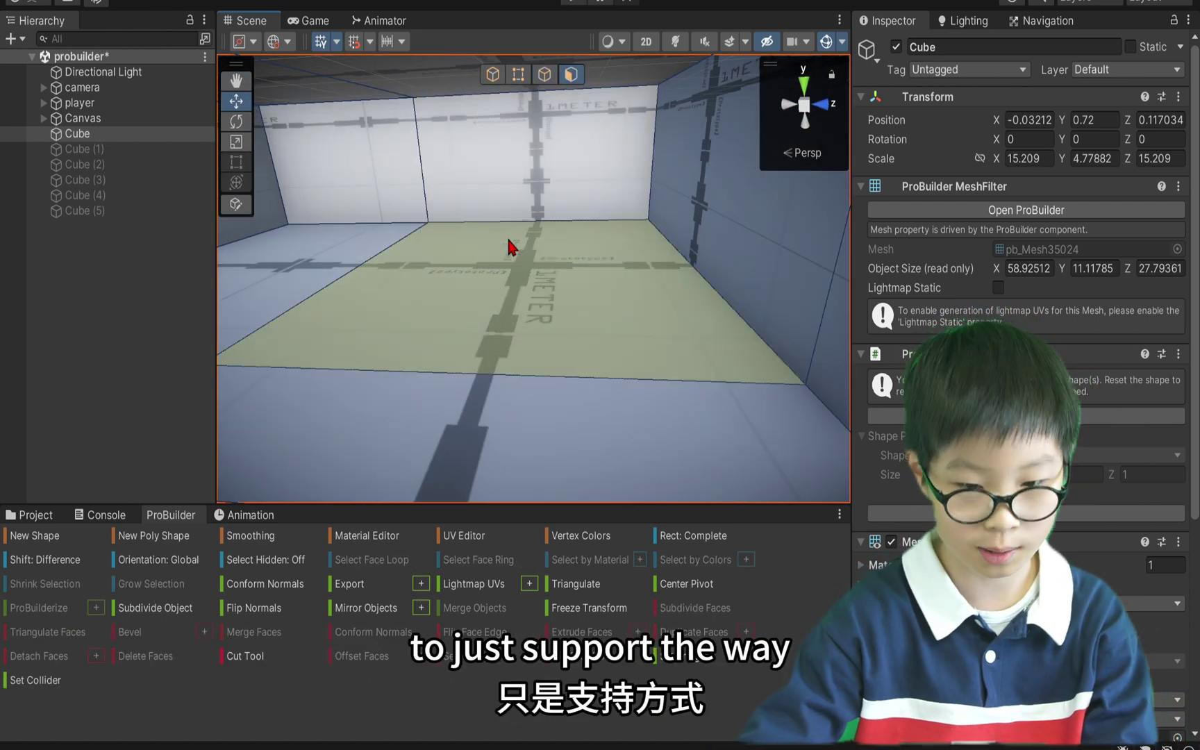
left_click(509, 247)
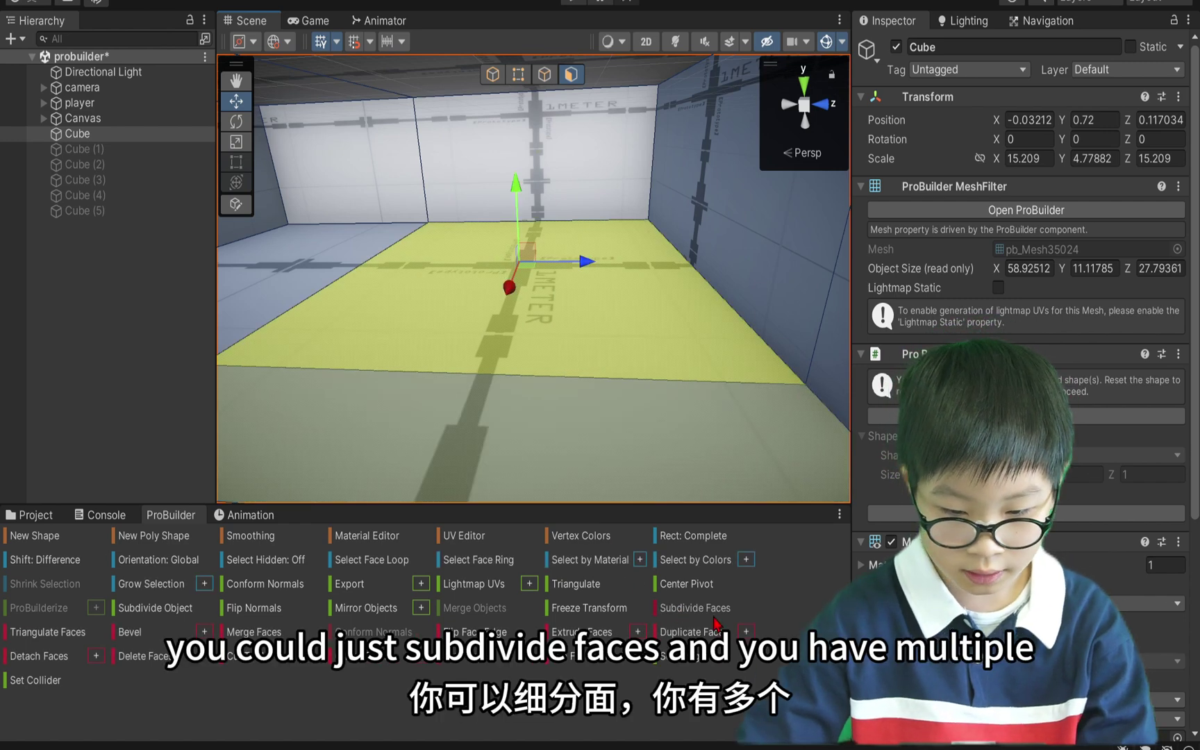
left_click(714, 617)
- Subdivide the floor quarter nearest the dividing wall again into smaller squares
right_click_drag(664, 409, 602, 405)
left_click(519, 328)
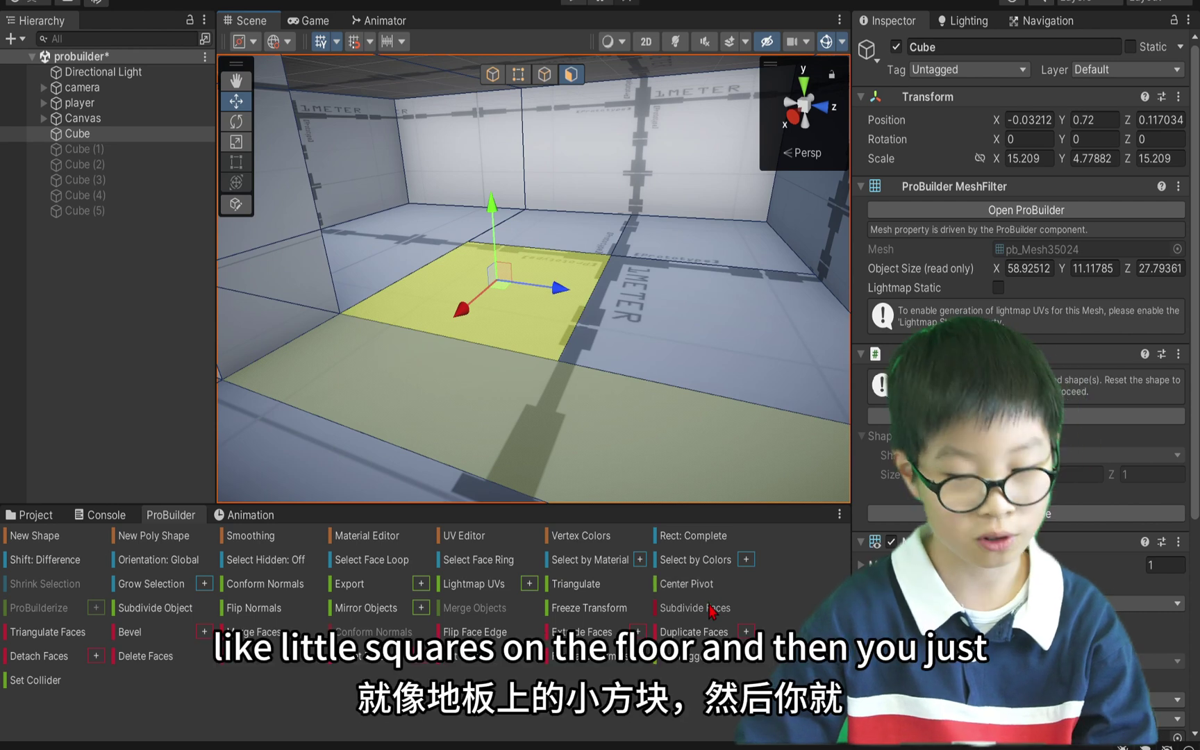
left_click(714, 612)
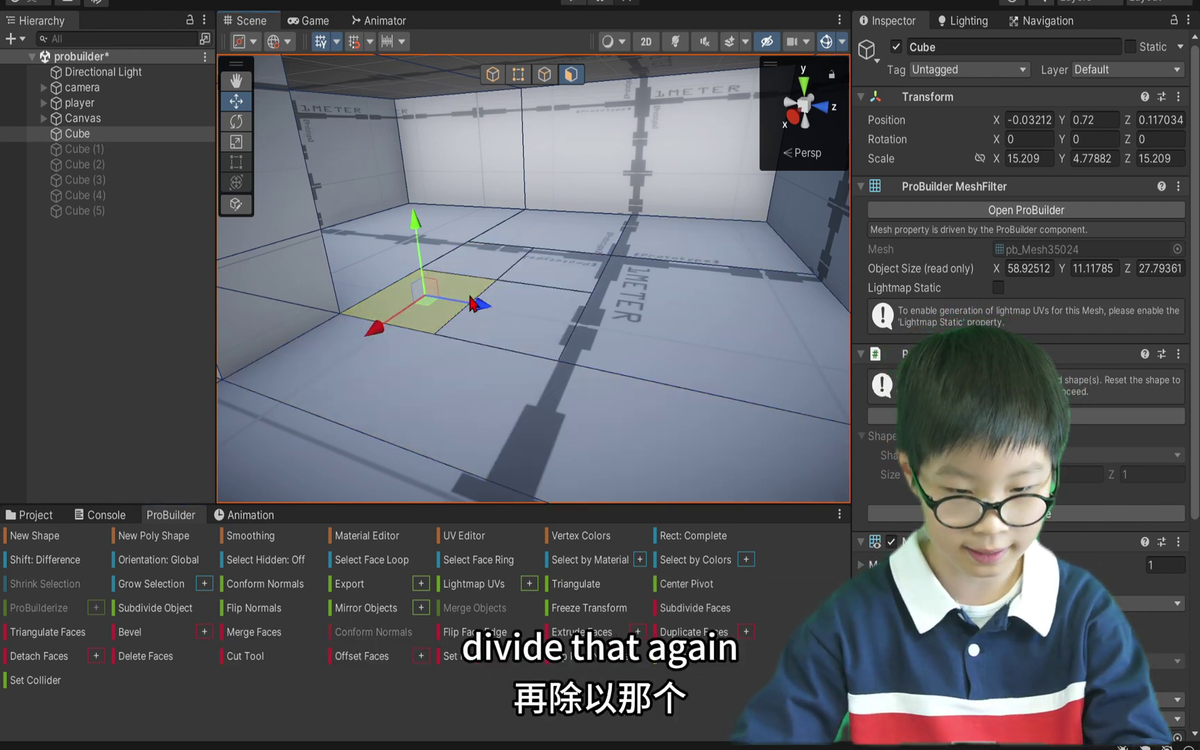
- Extrude one of the small floor squares upward to form a pillar
left_click_drag(429, 309, 474, 208, "alt")
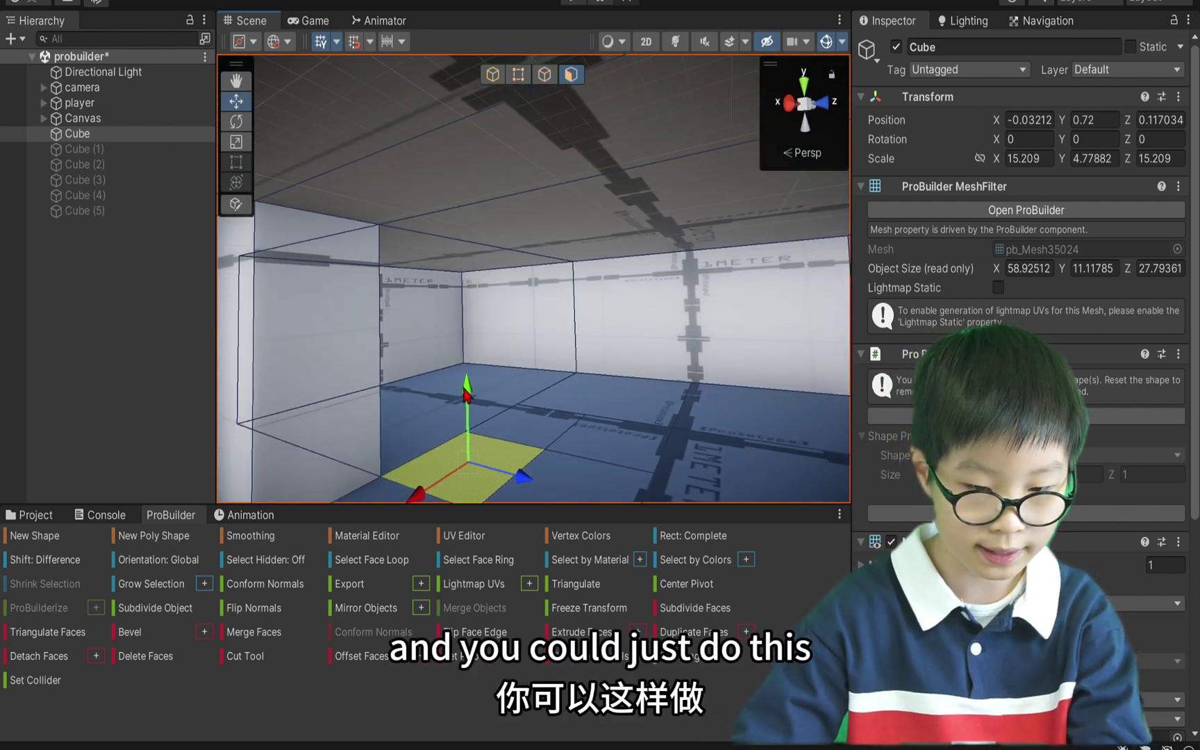
left_click_drag(467, 393, 126, 164, "shift")
right_click_drag(125, 164, 477, 71)
left_click_drag(476, 72, 733, 250, "alt")
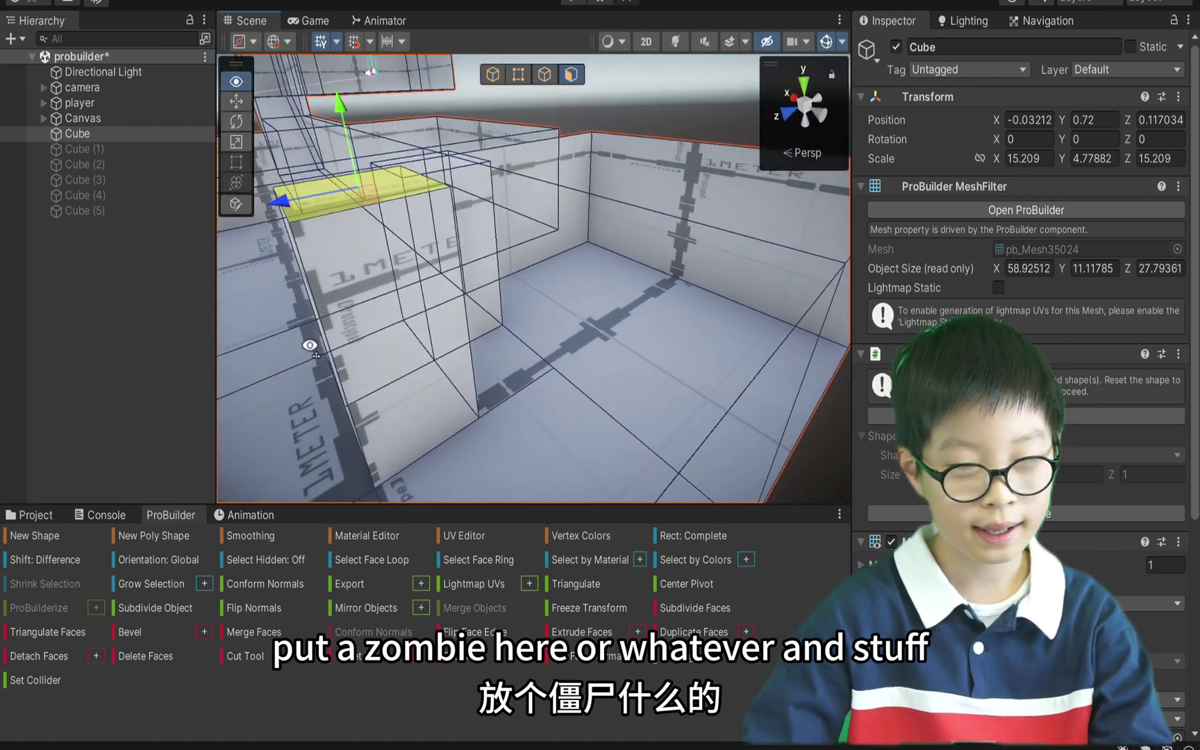
- Run the scene with the Game view maximized and walk through the rooms
right_click_drag(310, 346, 445, 227)
left_click(573, 3)
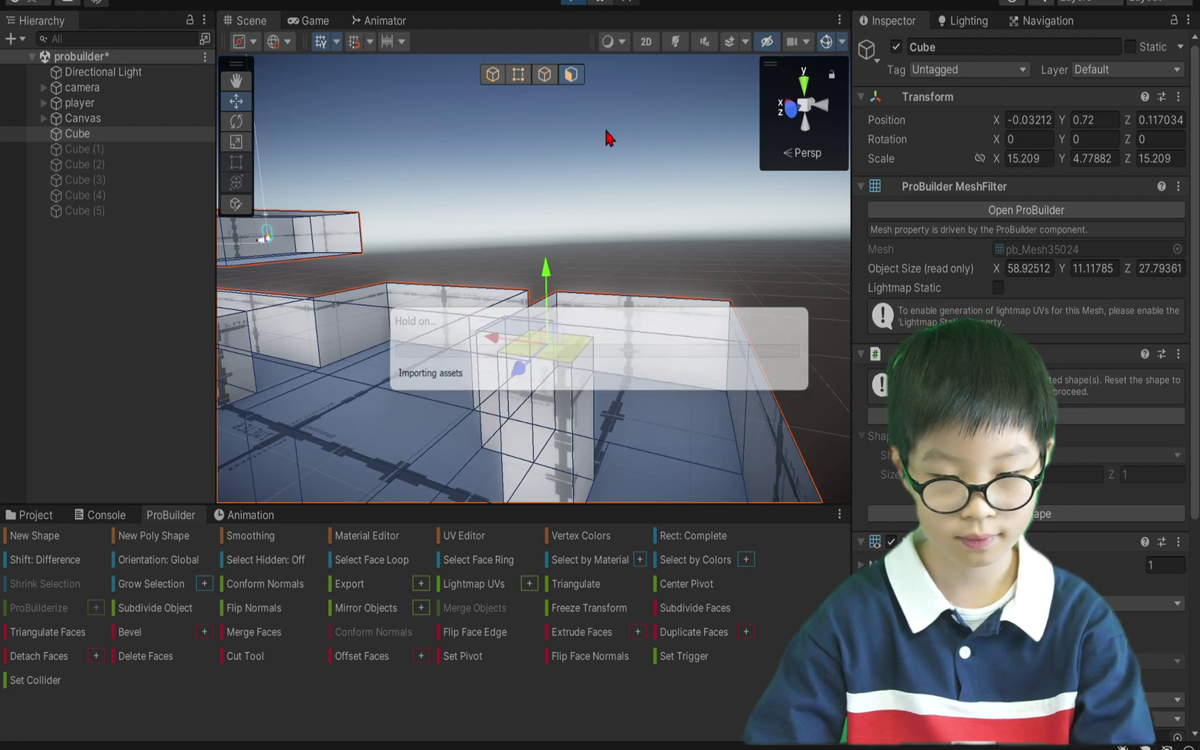
left_click(840, 20)
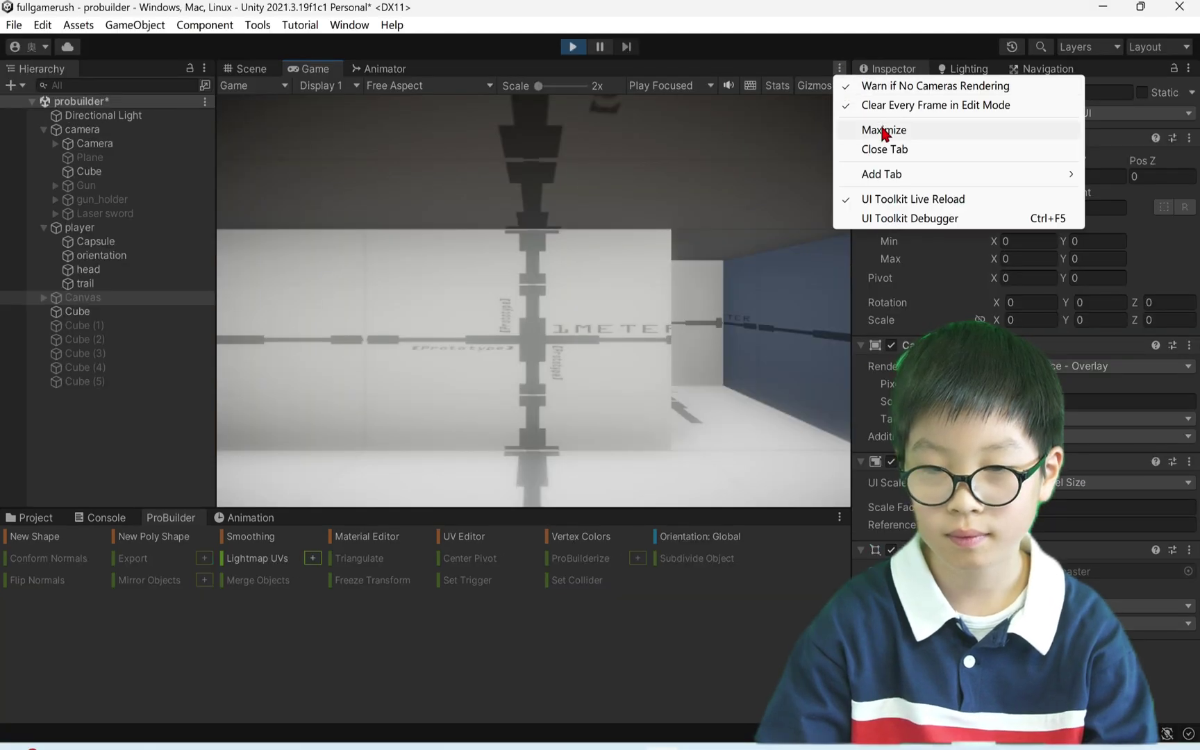
left_click(884, 131)
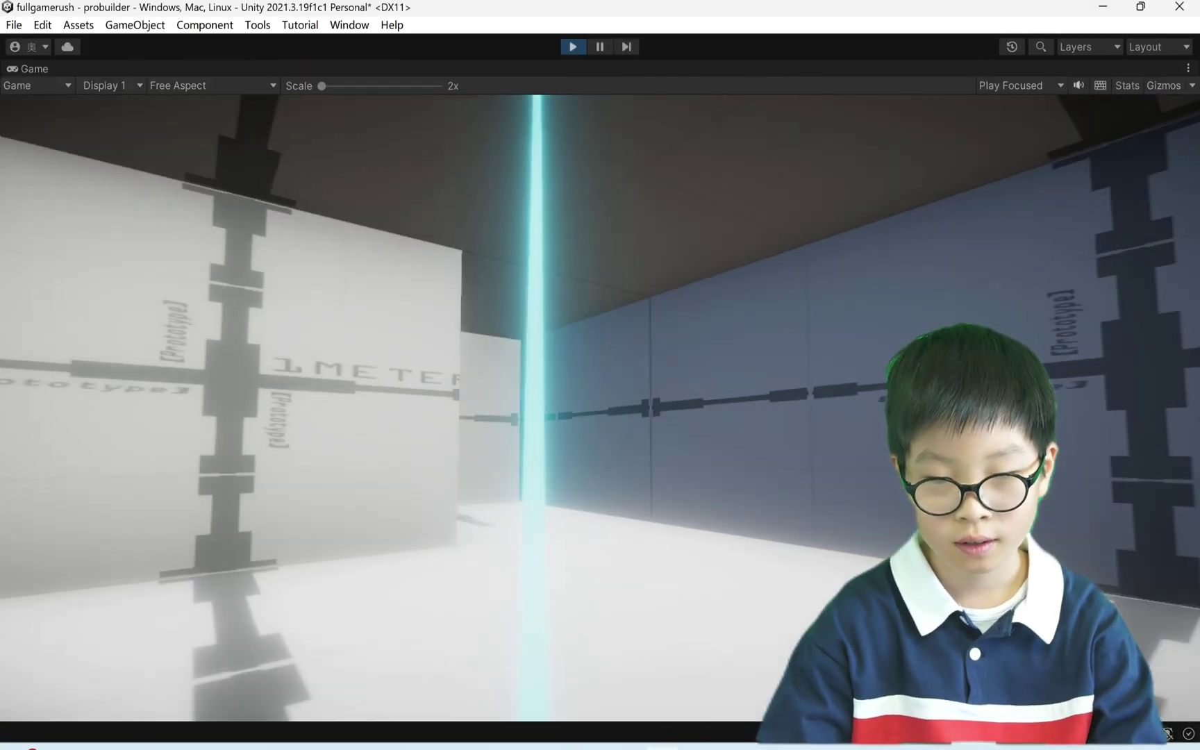
key("w")
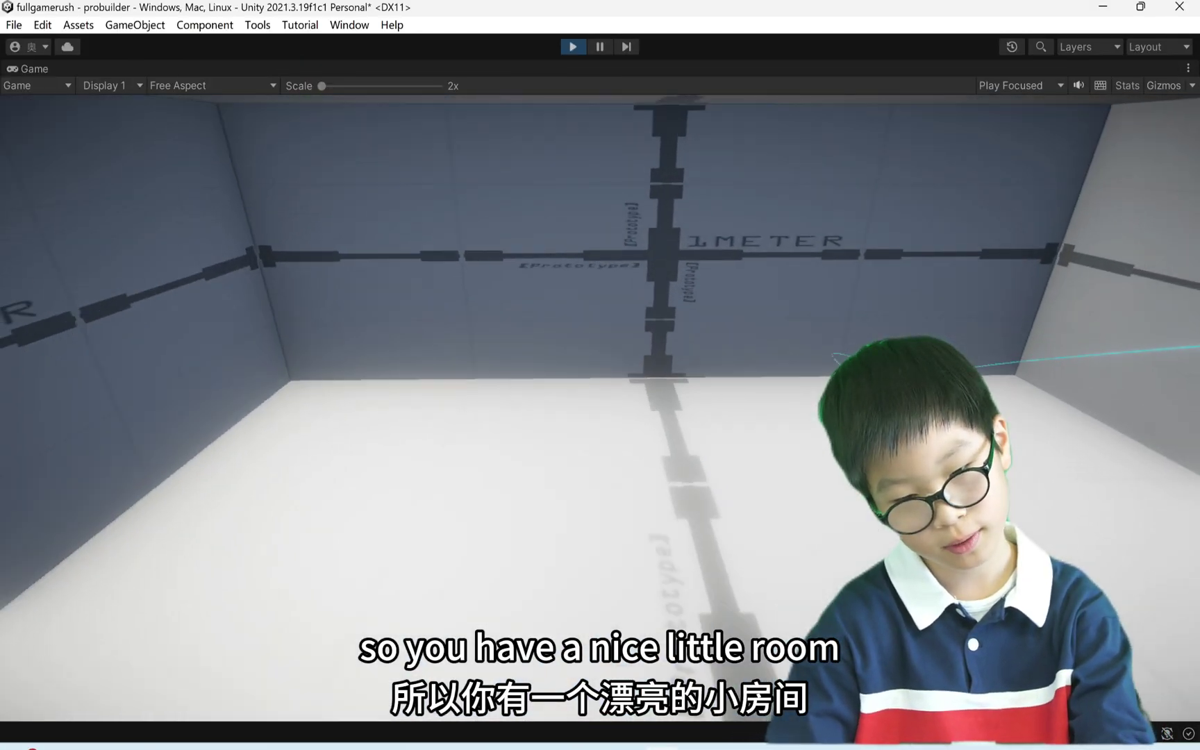
- Playtest the slope, corridor and walled rooms by moving through them, and stop the running scene
key("w")
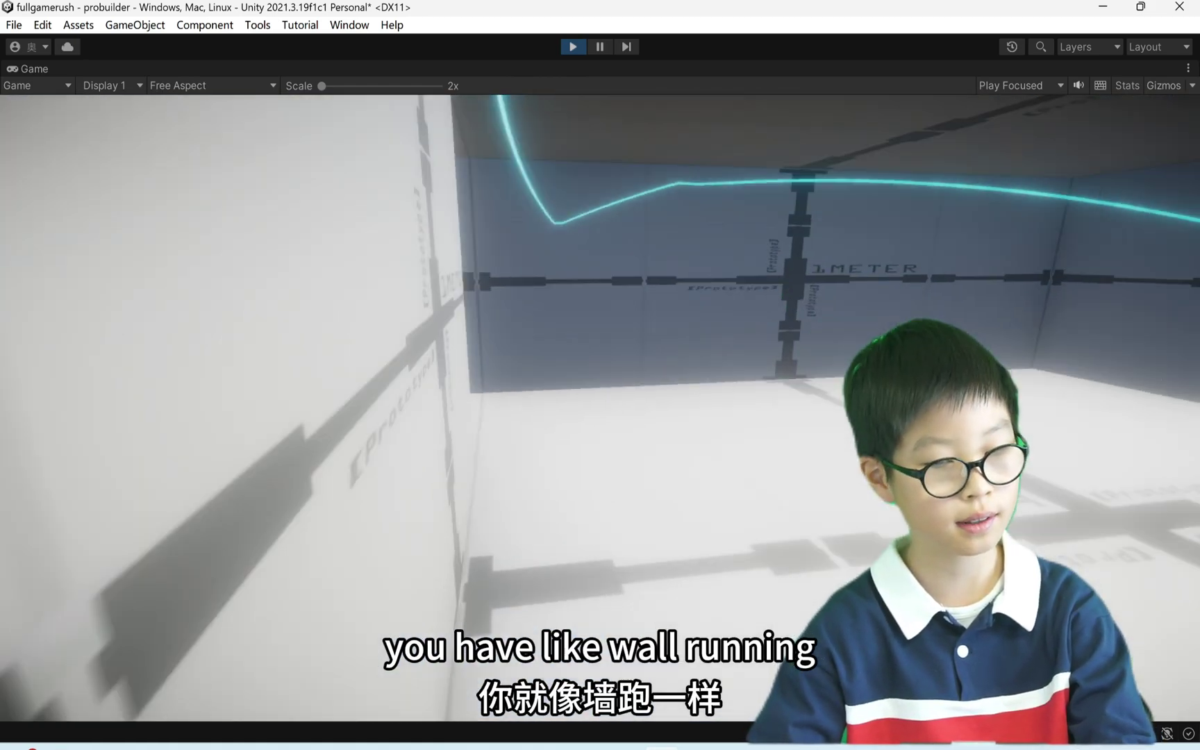
key("w")
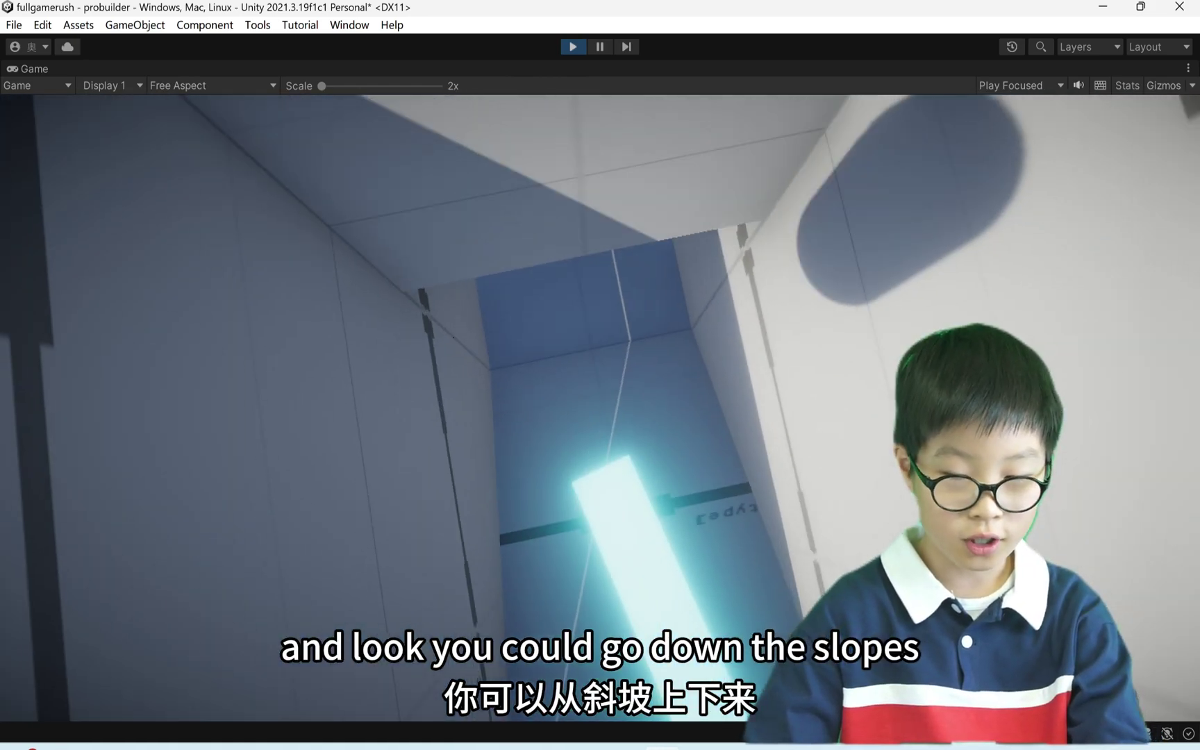
key("w")
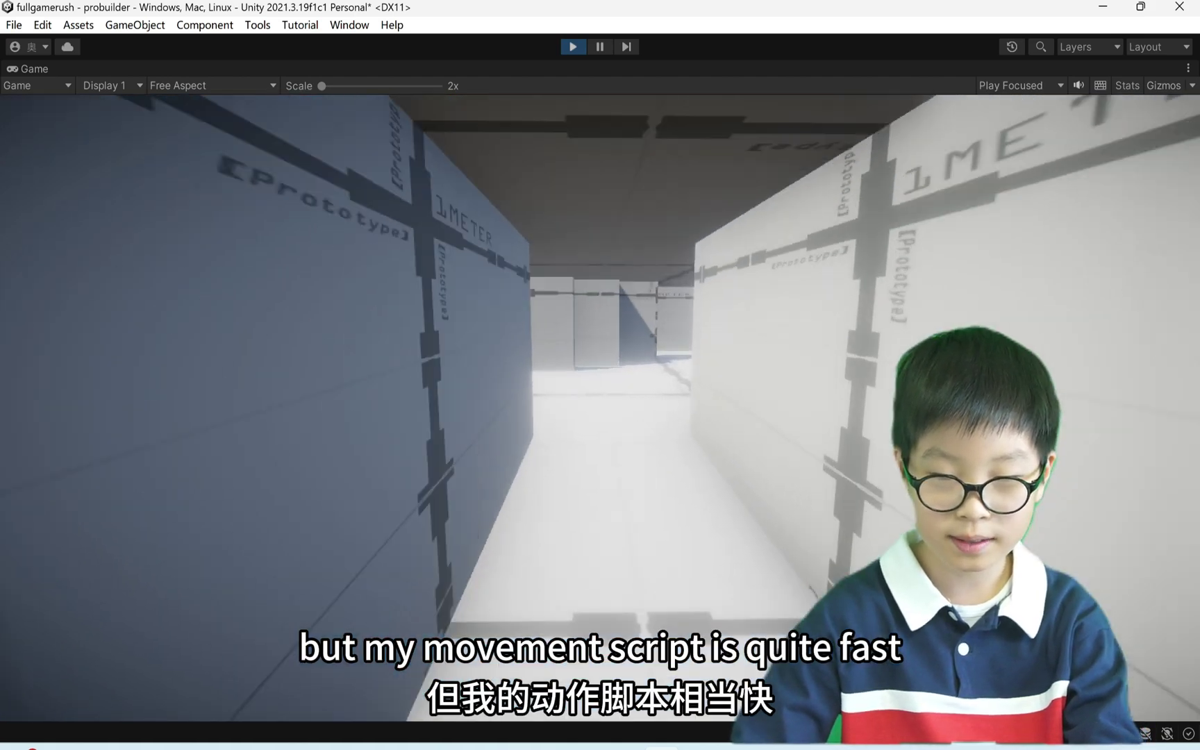
key("w")
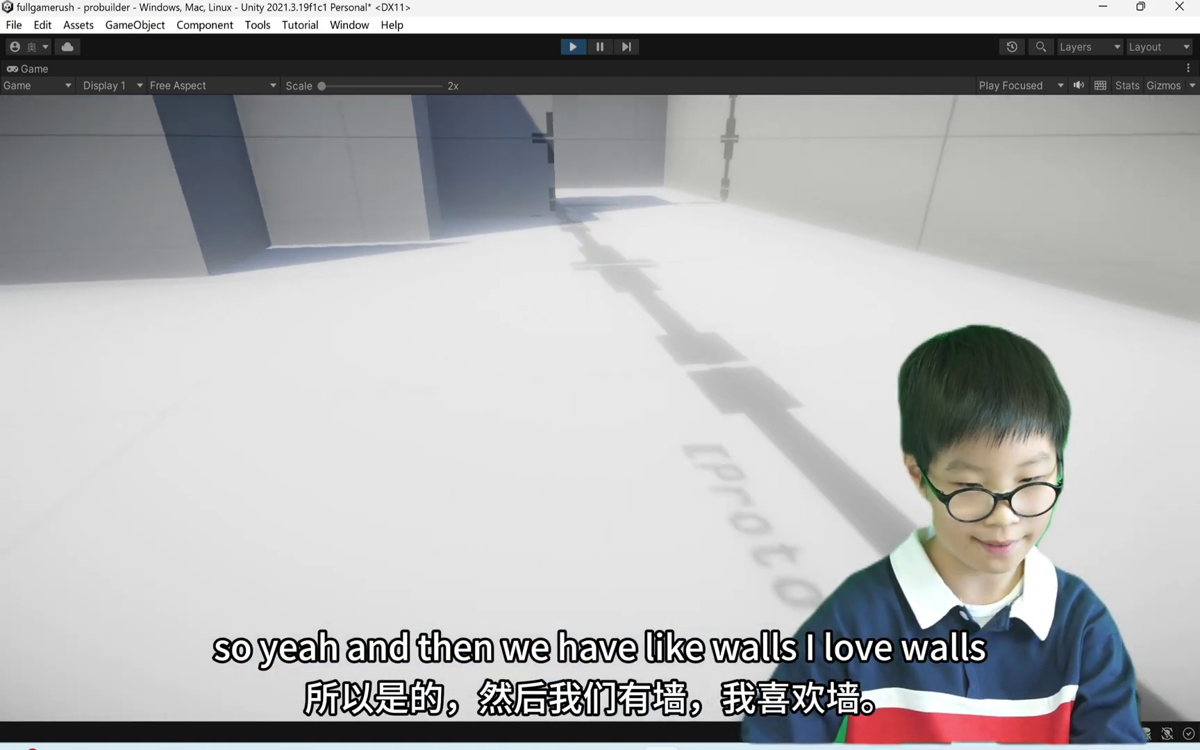
key("w")
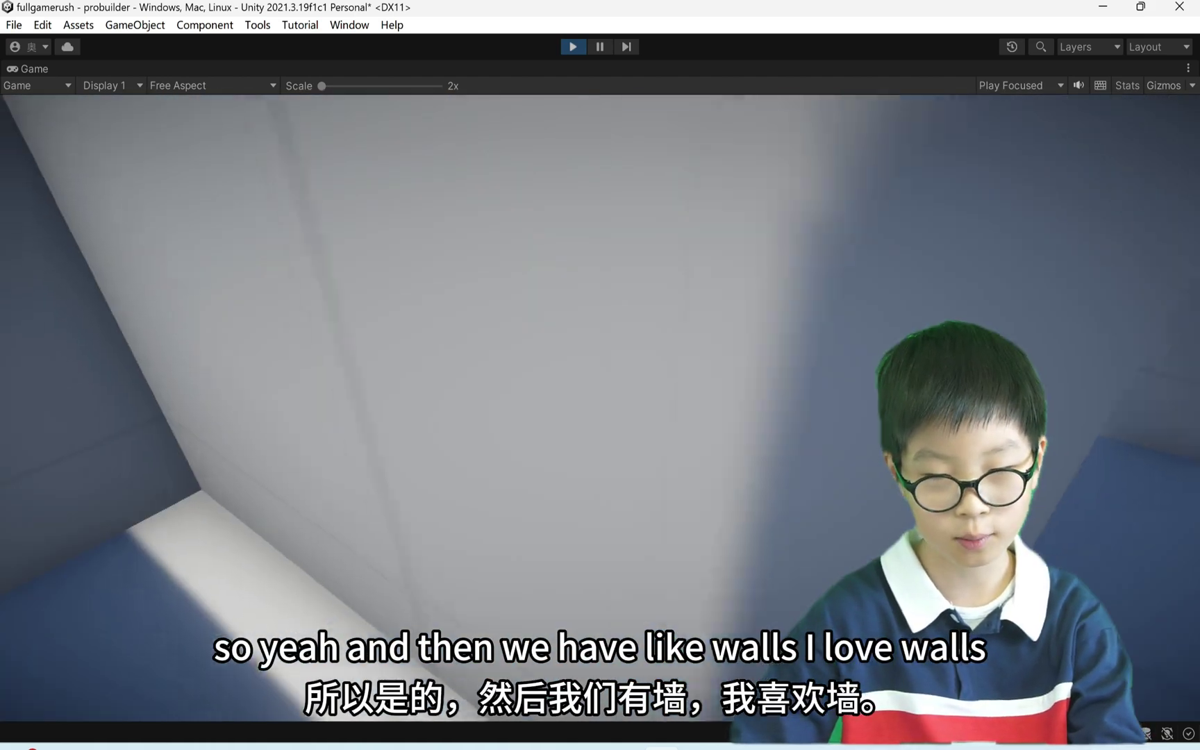
key("w")
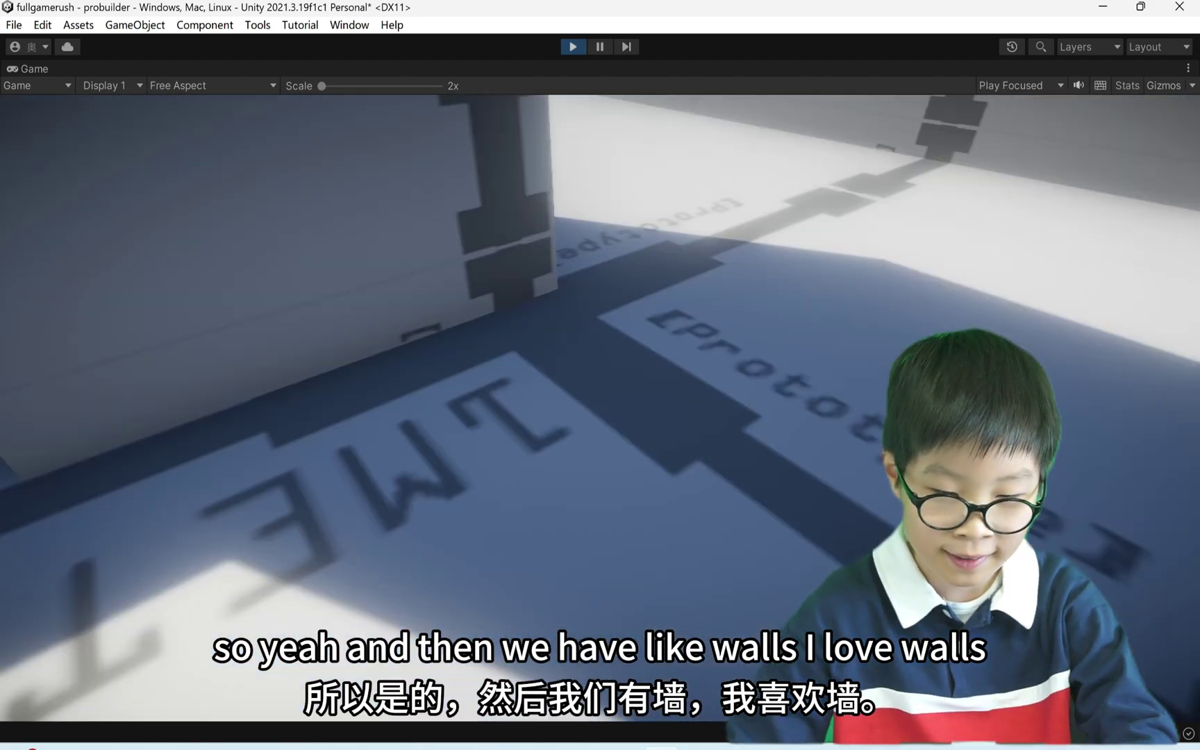
key("w")
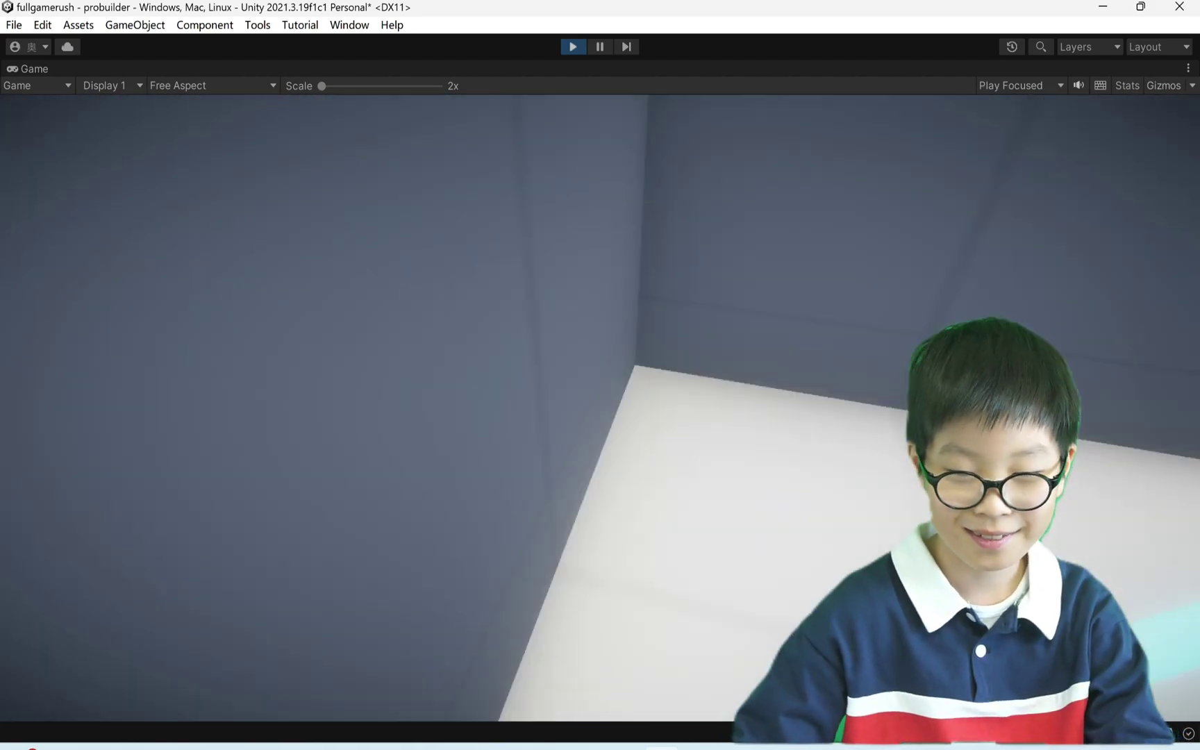
key("Escape")
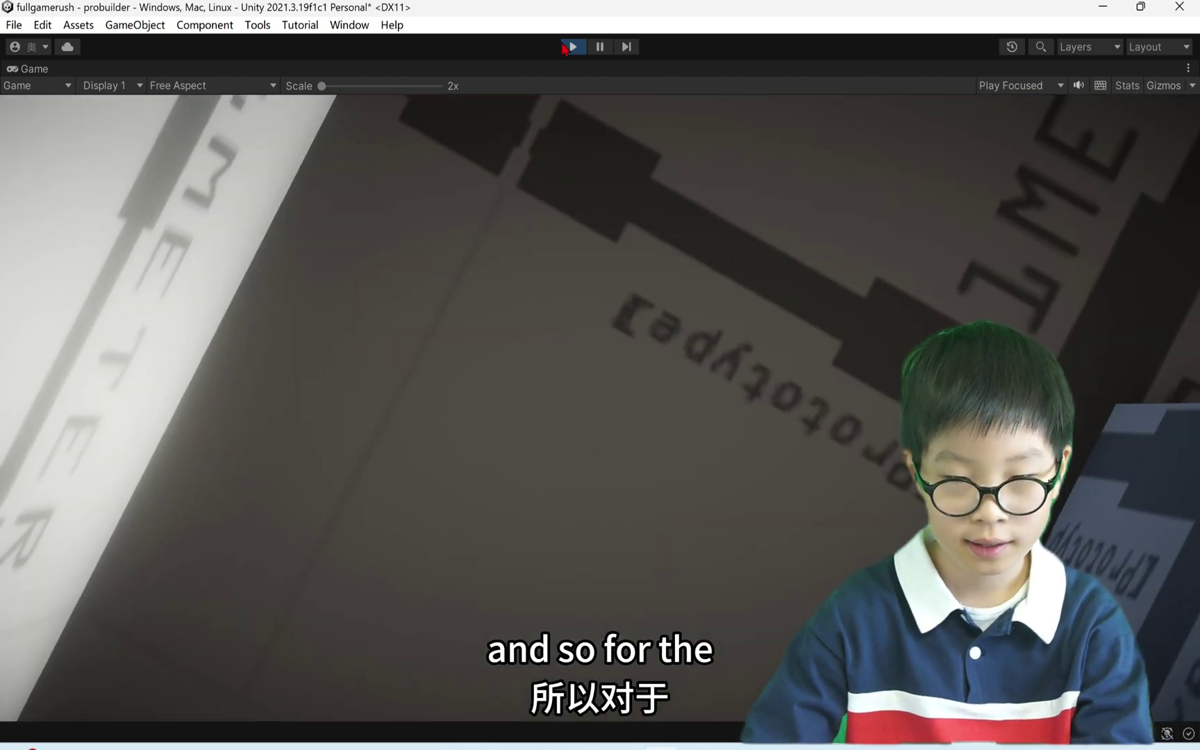
left_click(575, 50)
left_click(574, 47)
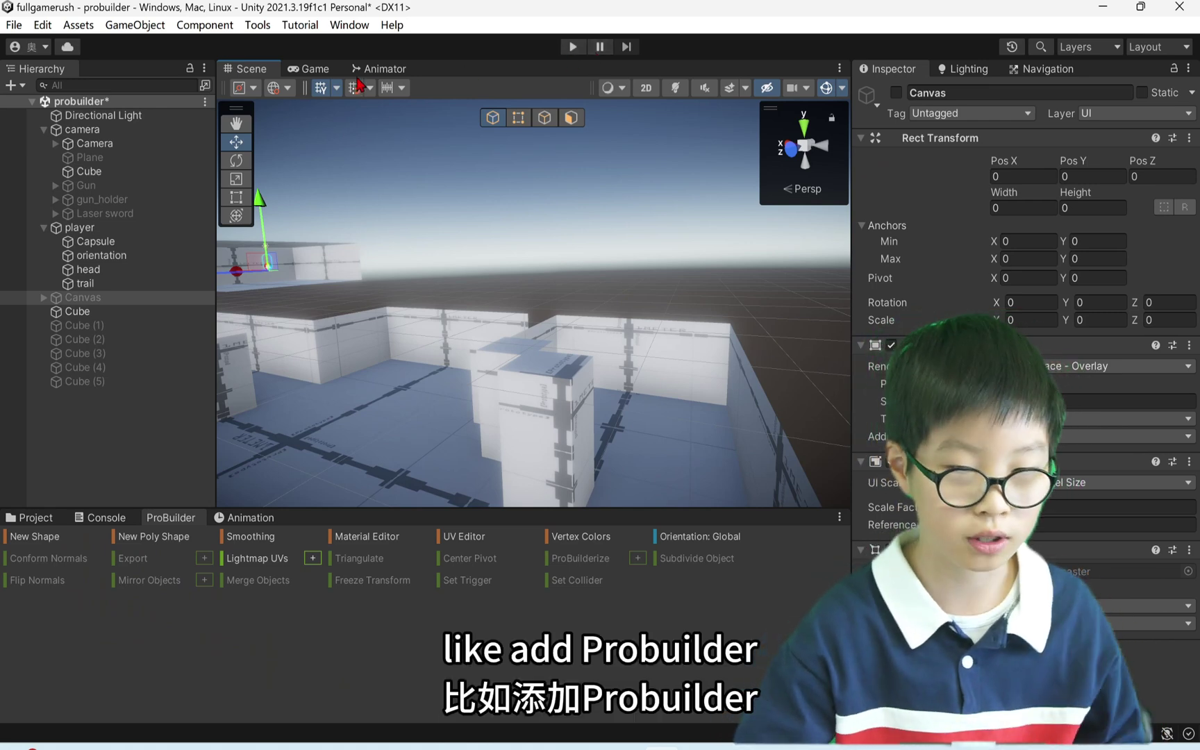
- Open the Package Manager and list the packages from the Unity Registry
left_click(356, 27)
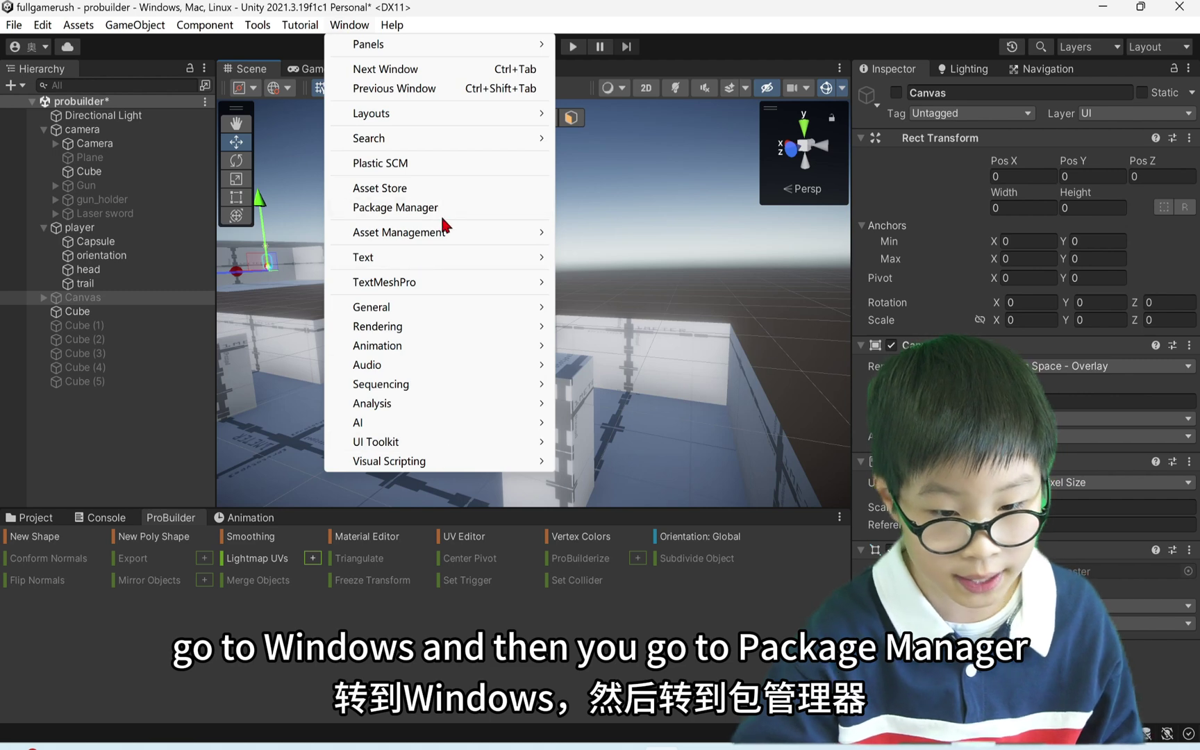
left_click(451, 208)
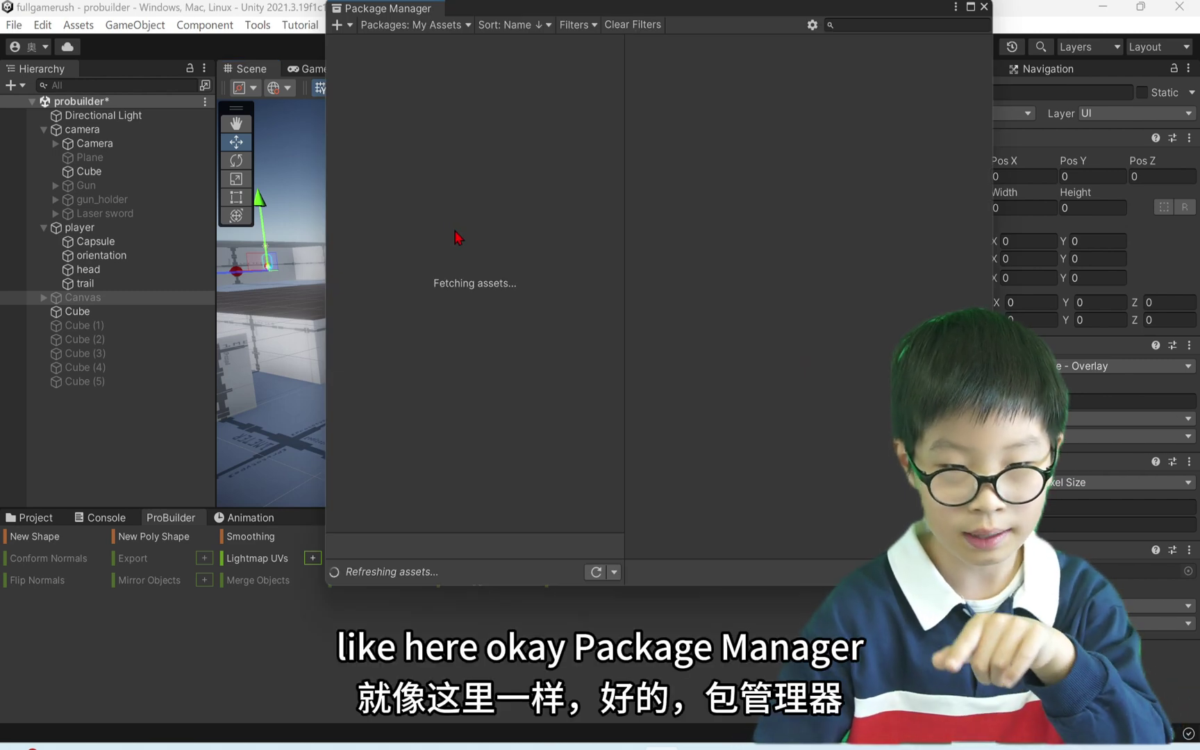
left_click(413, 28)
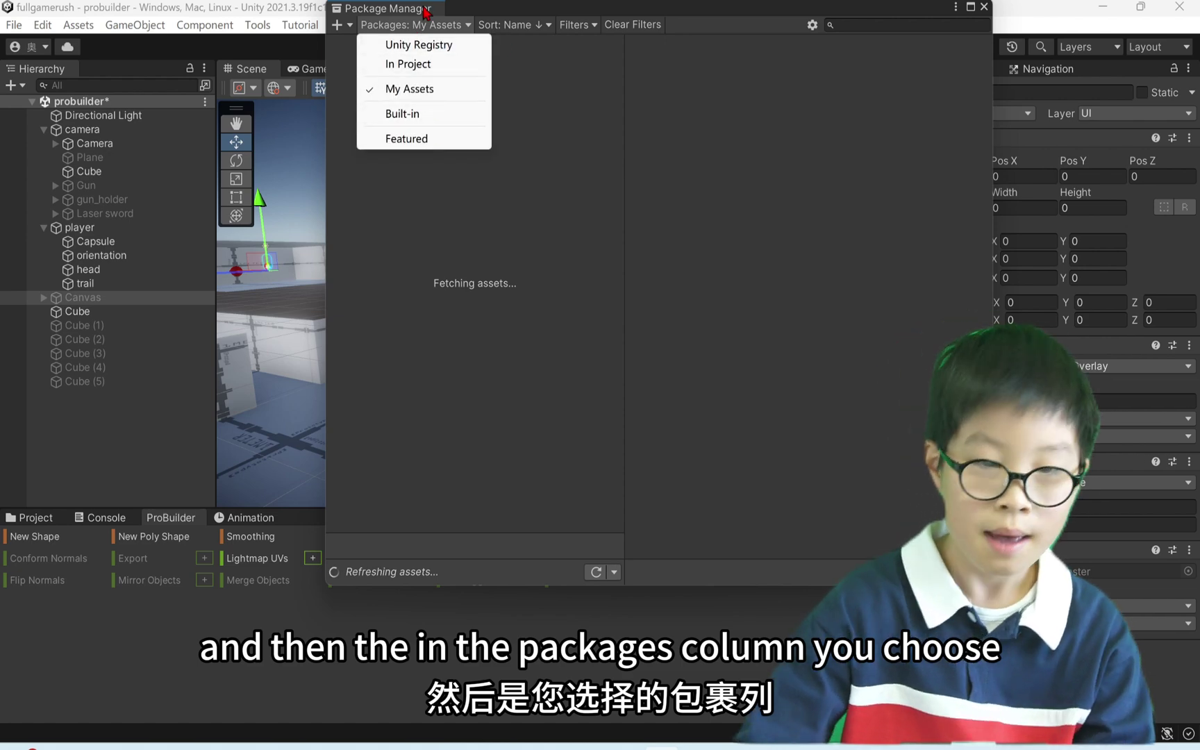
left_click(437, 46)
- Search the registry packages for "pro", view the ProBuilder package's details and close the Package Manager
left_click(865, 27)
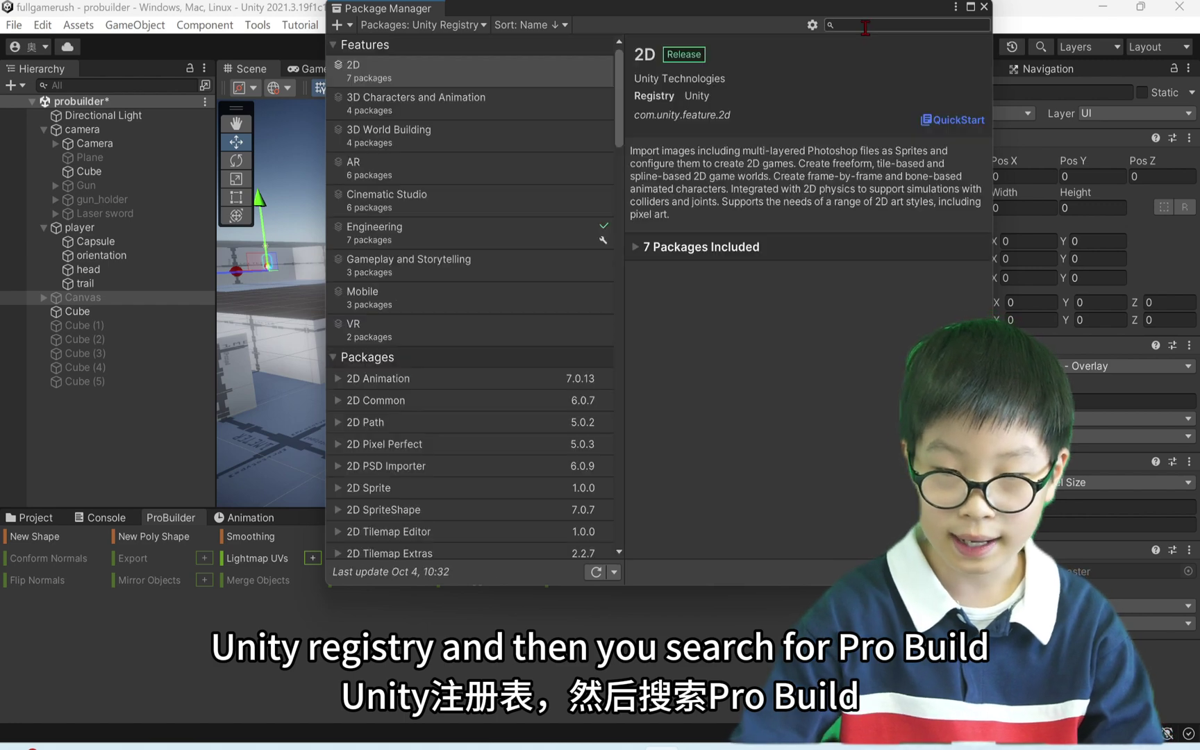
type("p")
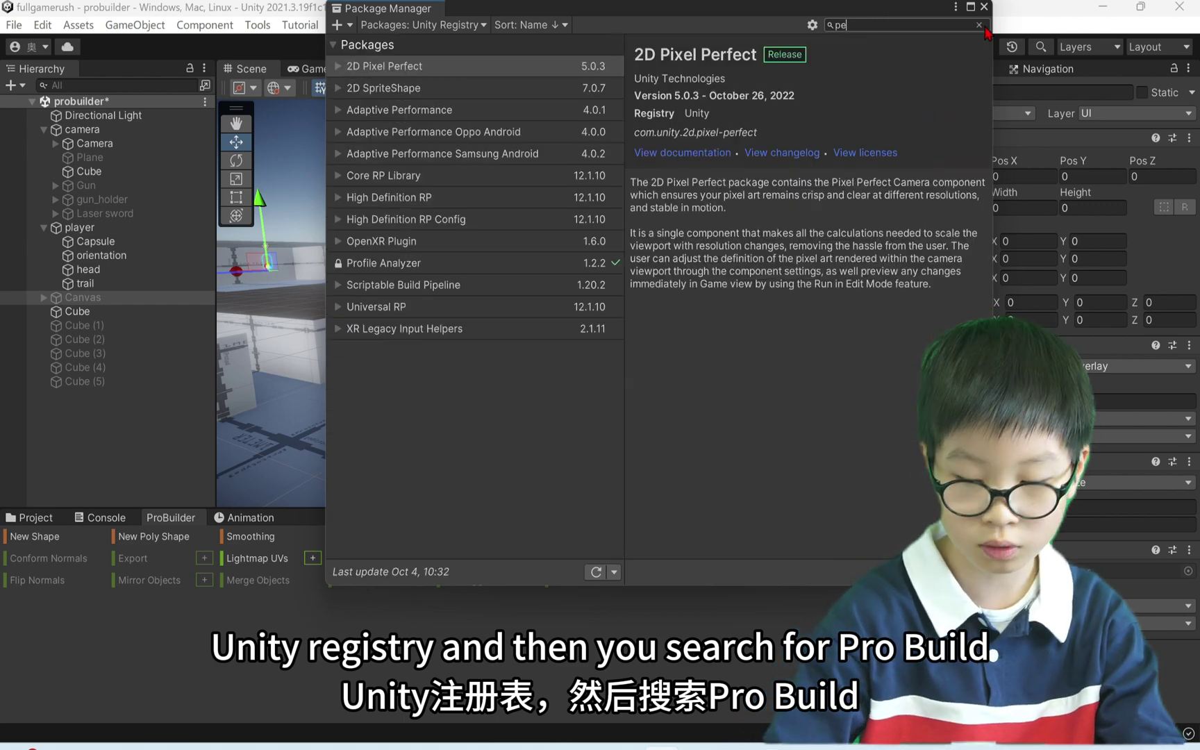
type("ro")
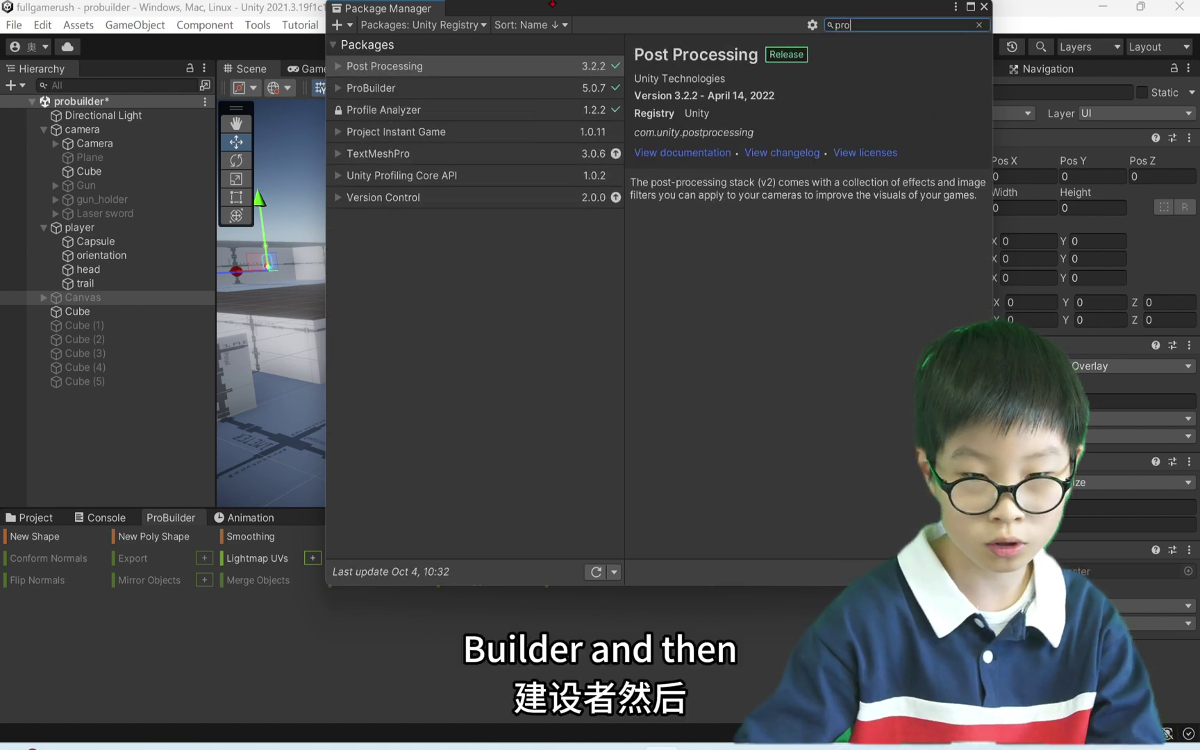
left_click(458, 88)
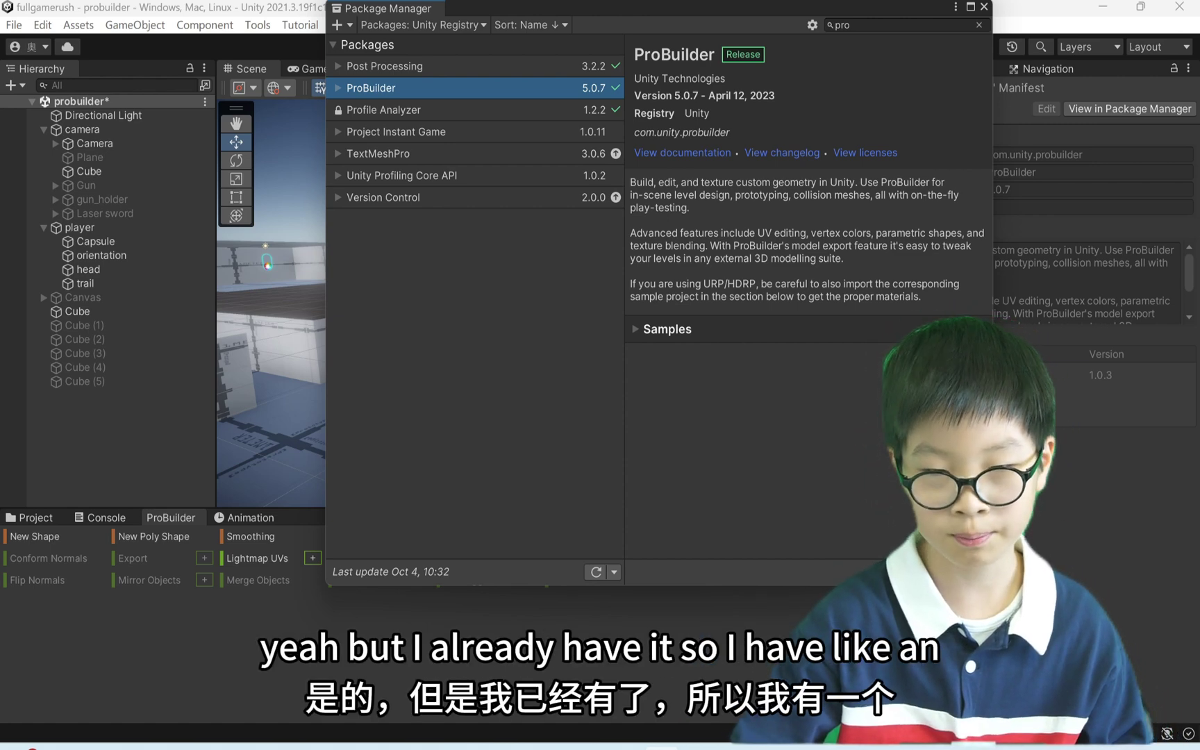
left_click(983, 7)
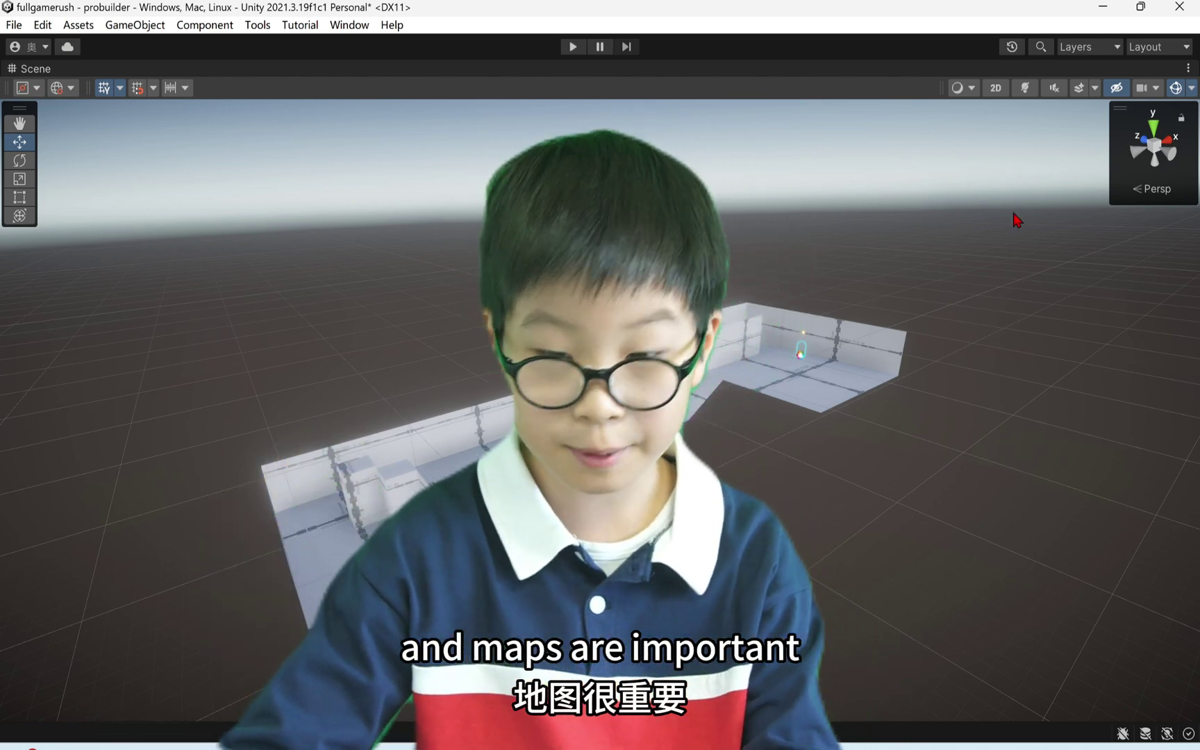
mouse_move(977, 239)
right_mouse_down()
mouse_move(971, 214)
mouse_move(978, 222)
right_mouse_up()
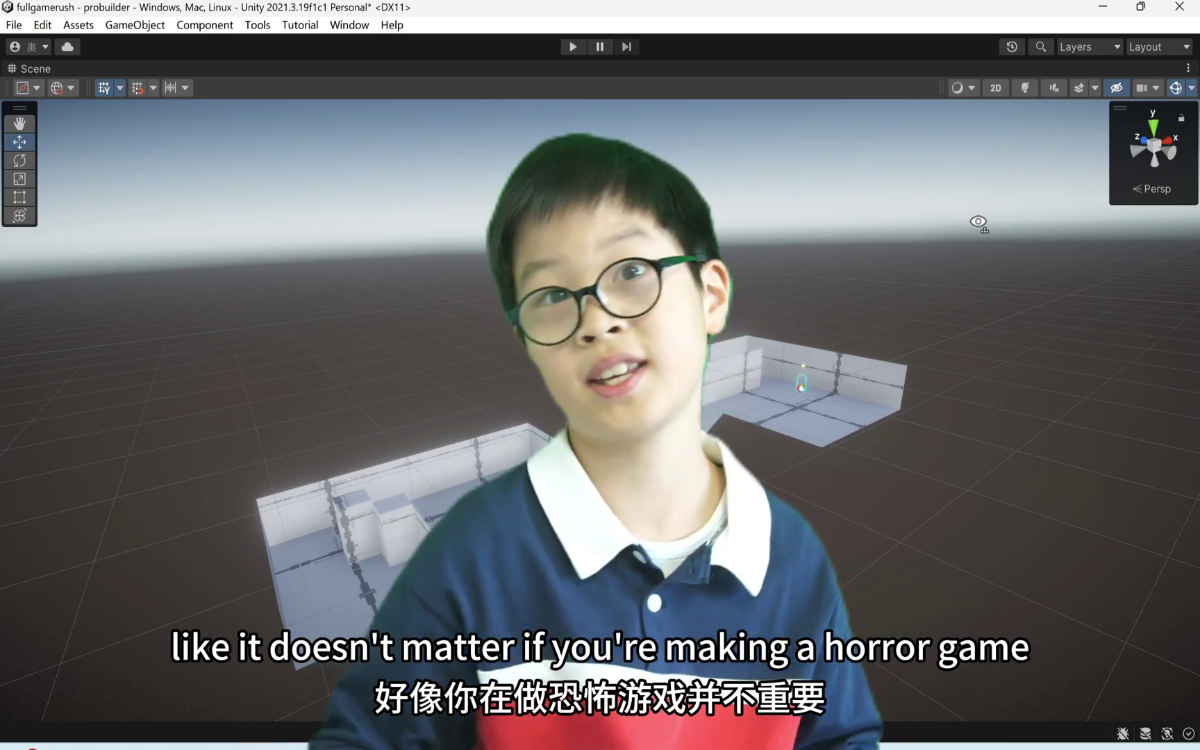